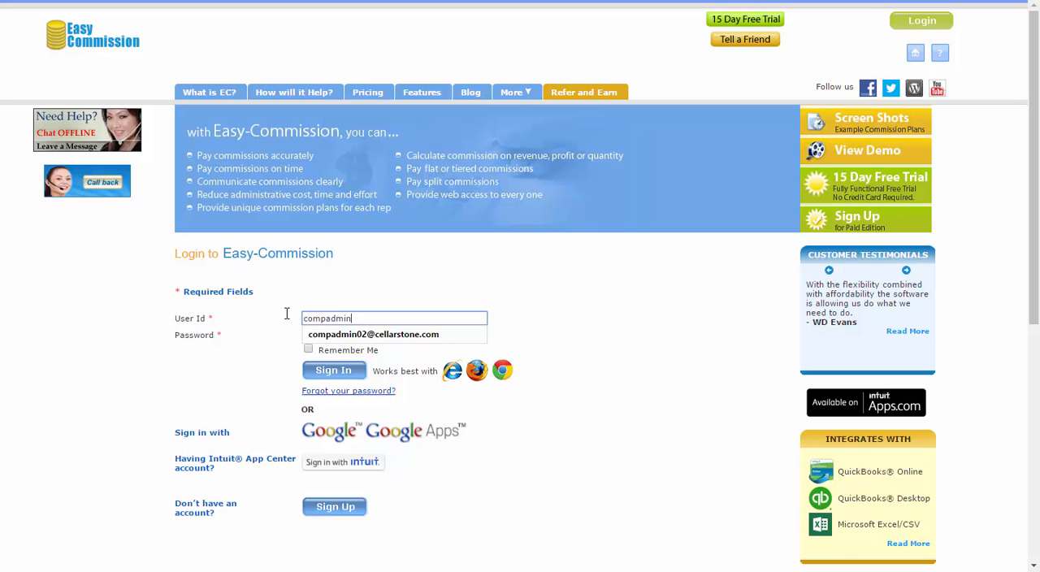
Step: Sign in with the compensation admin's user ID and password and continue past the new-feature message
type("008")
key("Down")
key("Return")
key("Tab")
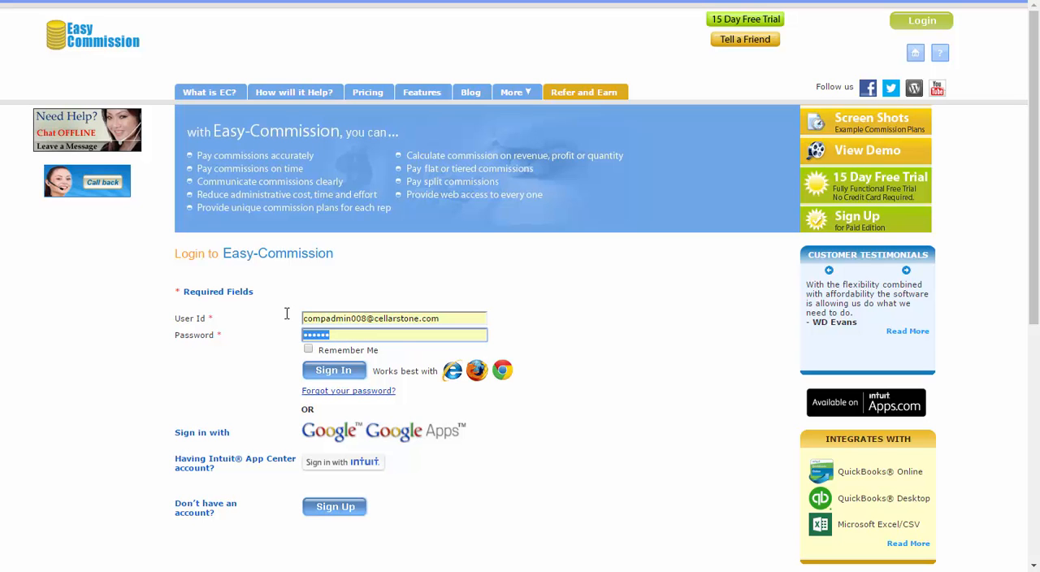
type("**")
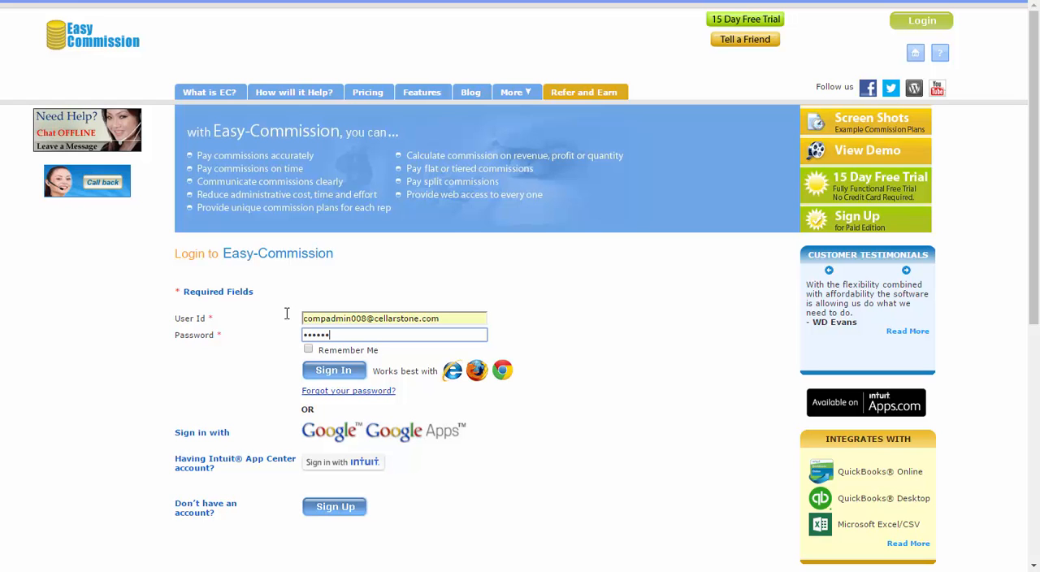
left_click(315, 370)
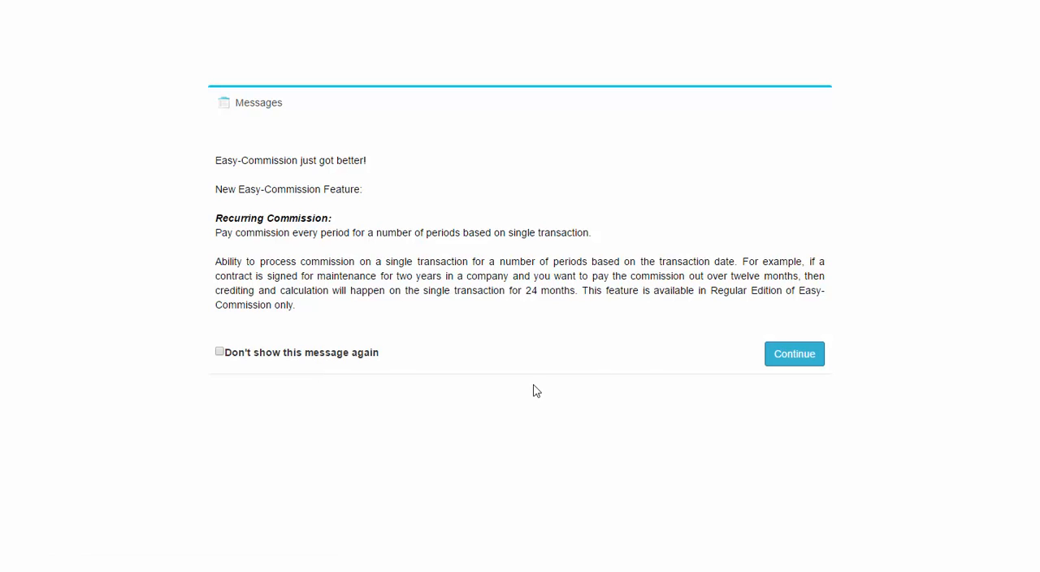
left_click(773, 354)
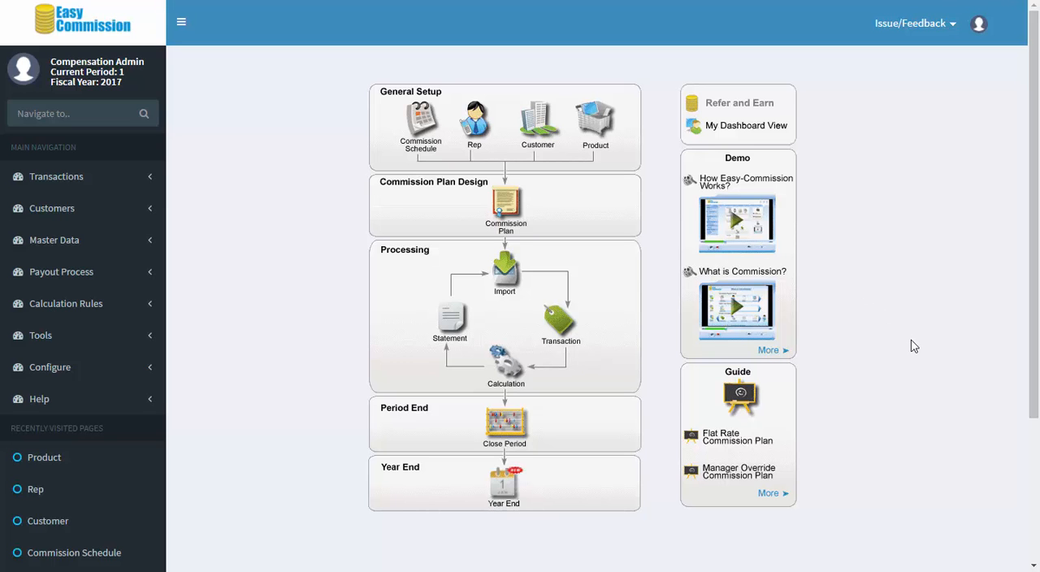
Step: Review the commission schedule's frequency options, current period and generated schedule periods, and return to the home page
left_click(429, 134)
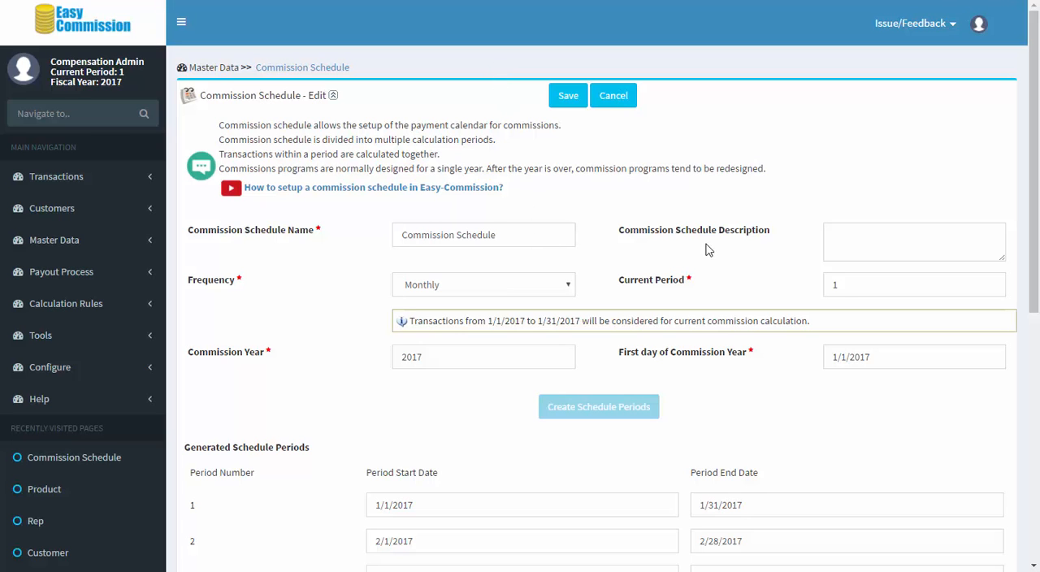
left_click(571, 285)
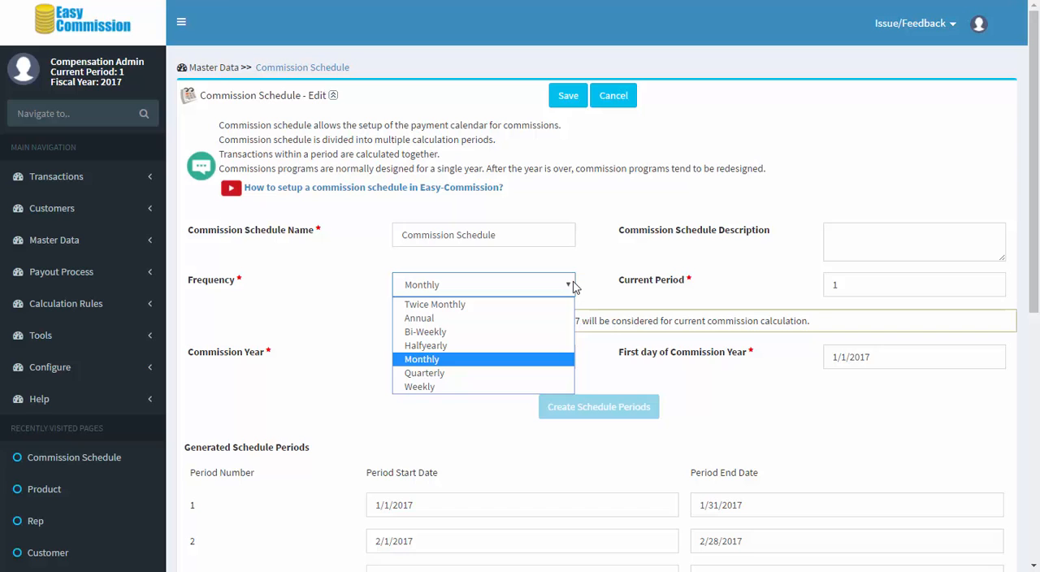
left_click(744, 282)
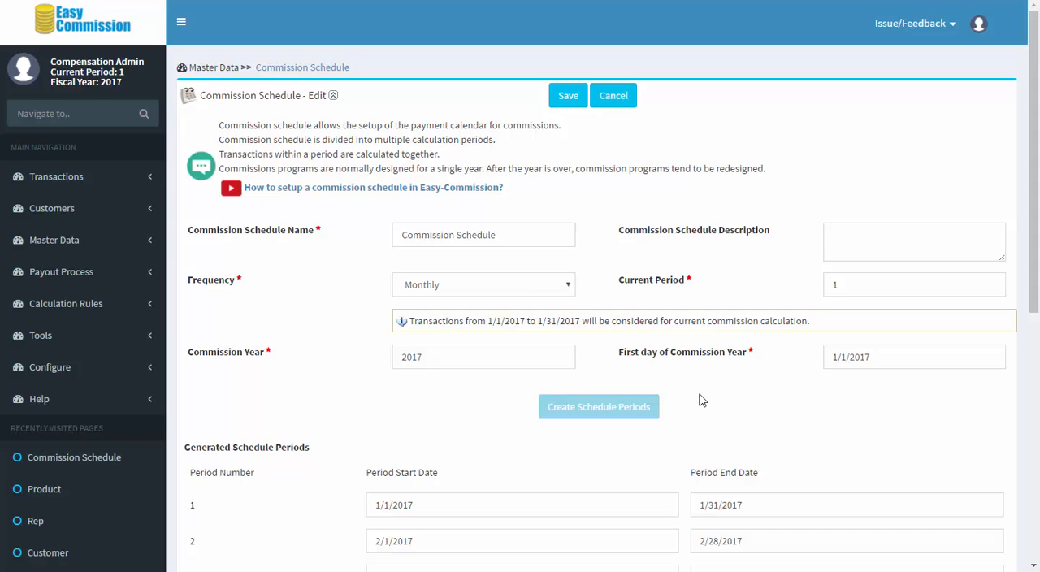
scroll(695, 410, "down", 3)
scroll(685, 373, "down", 6)
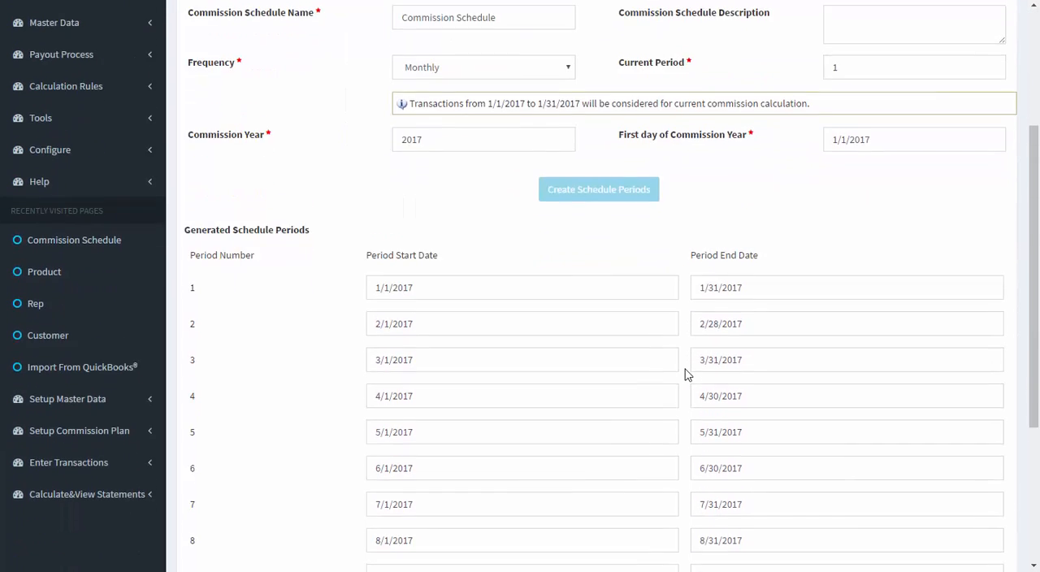
scroll(686, 375, "up", 9)
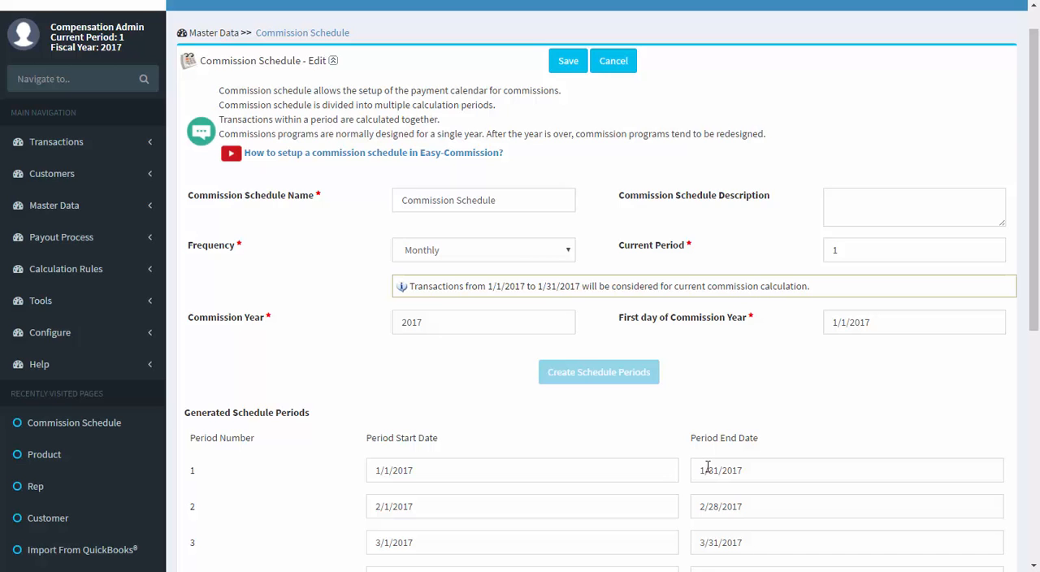
scroll(707, 467, "up", 1)
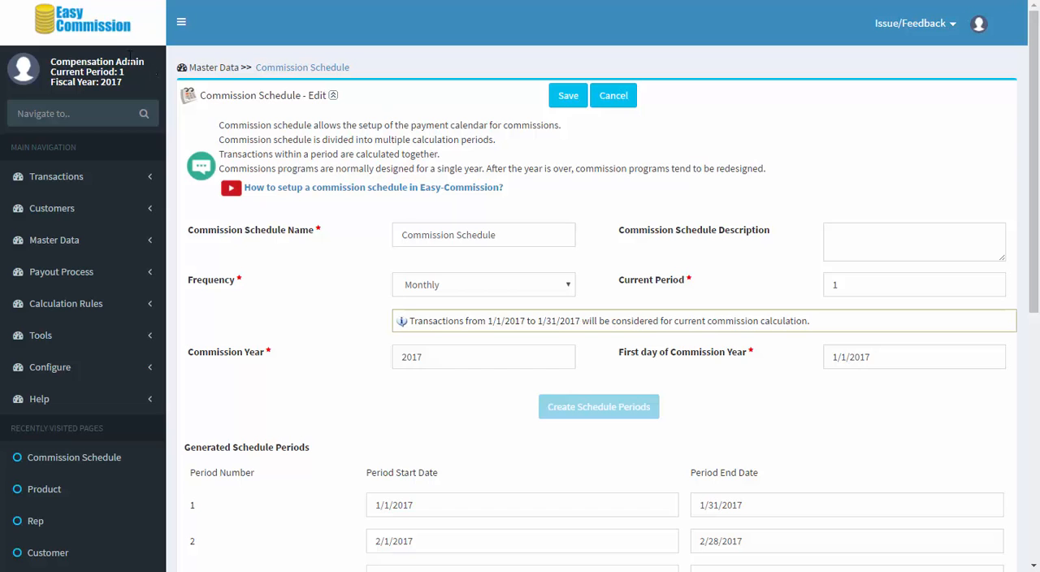
left_click(88, 37)
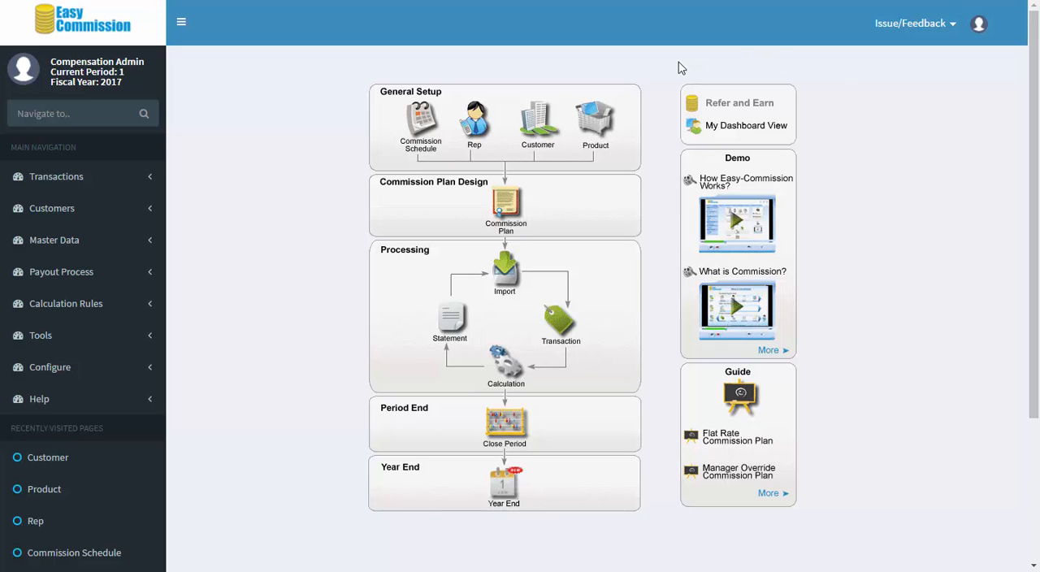
Step: Open the first rep's record for editing, review its job, manager and contact fields, and return to the home page
left_click(474, 122)
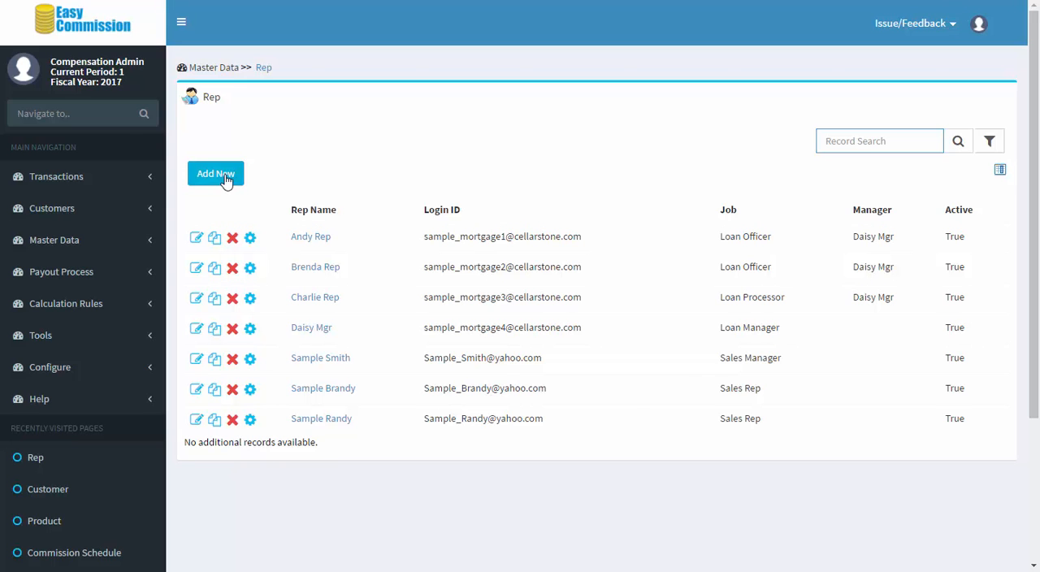
left_click(195, 239)
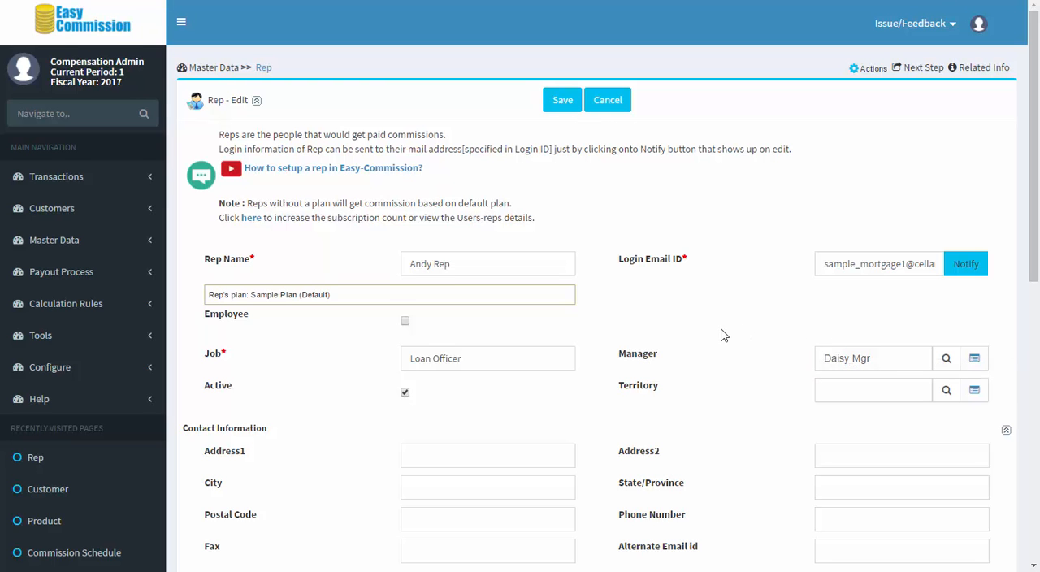
scroll(723, 334, "down", 1)
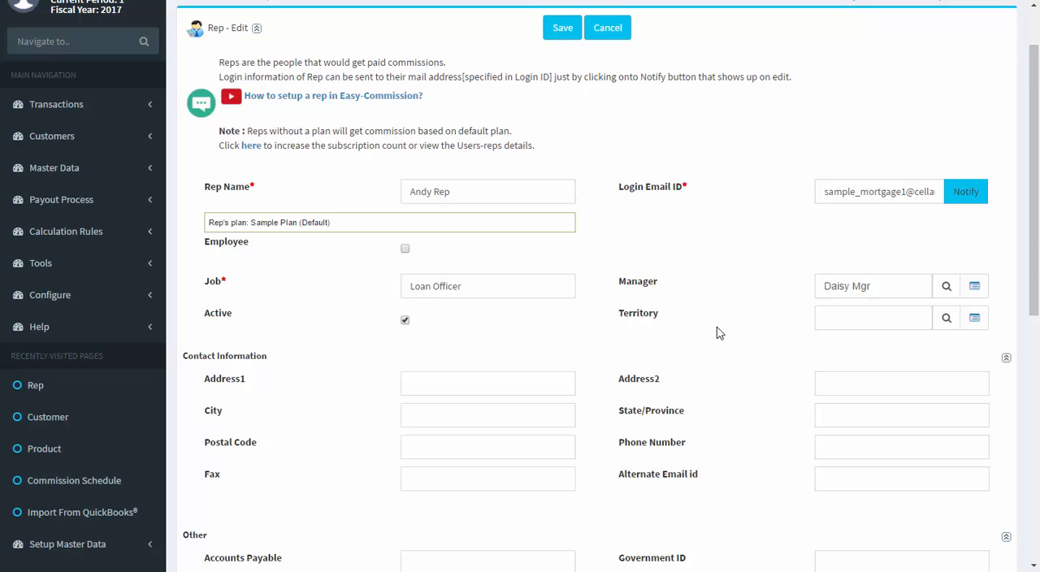
scroll(717, 327, "up", 1)
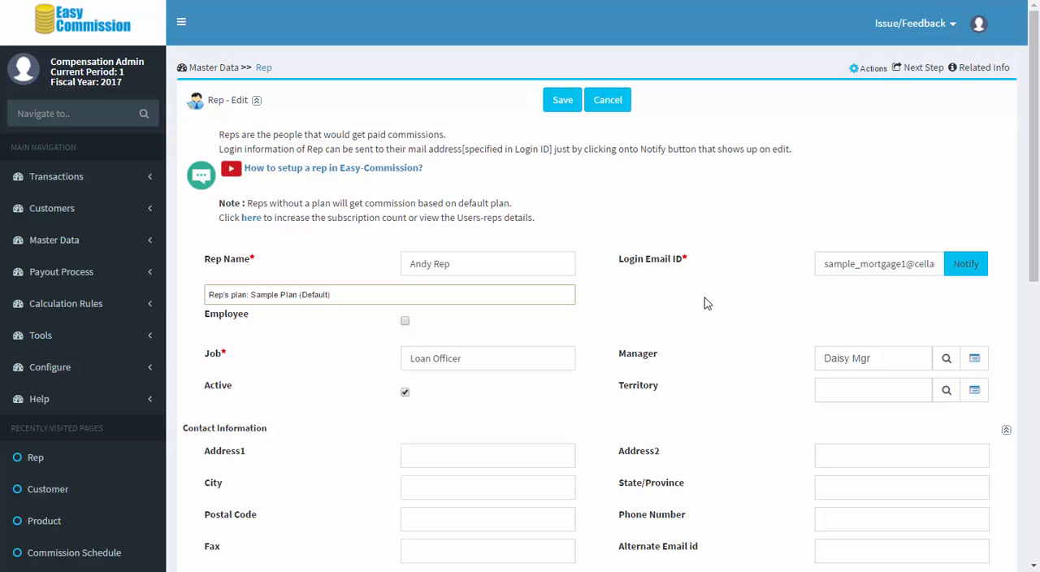
left_click(120, 35)
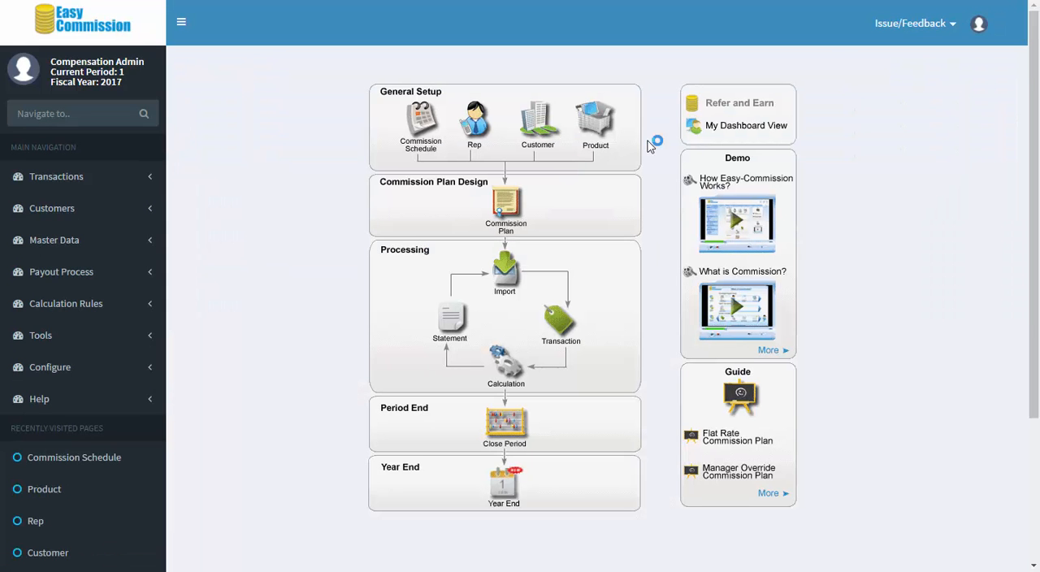
Step: Open the FHA product record from the product list to view its details, and return to the home page
left_click(602, 136)
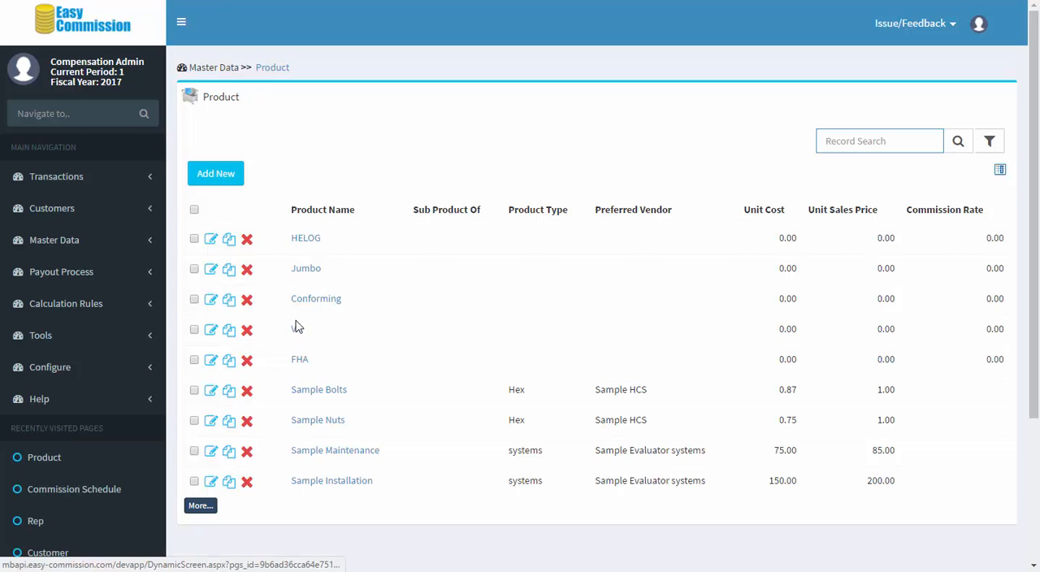
left_click(212, 362)
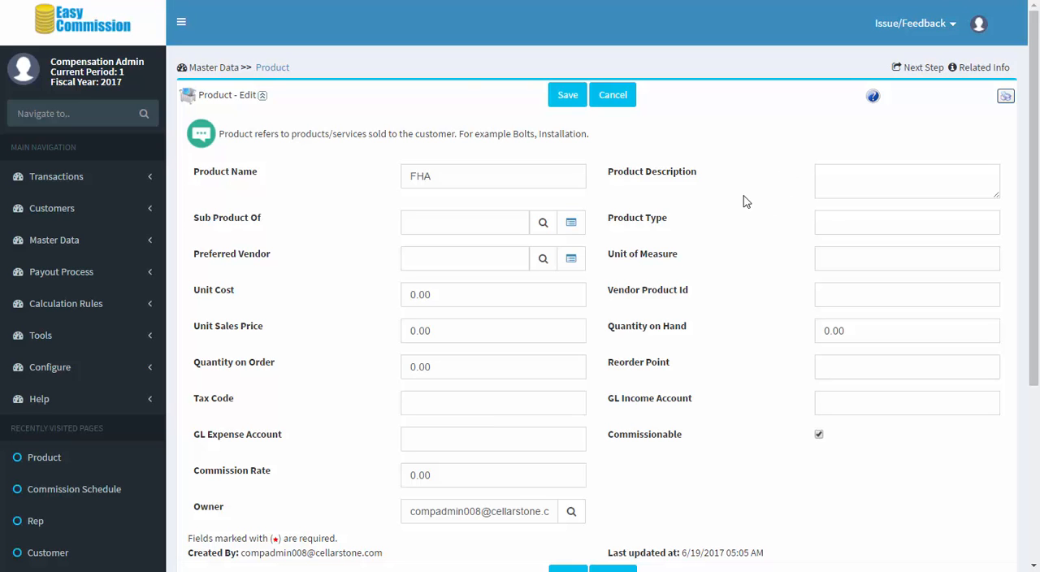
left_click(119, 32)
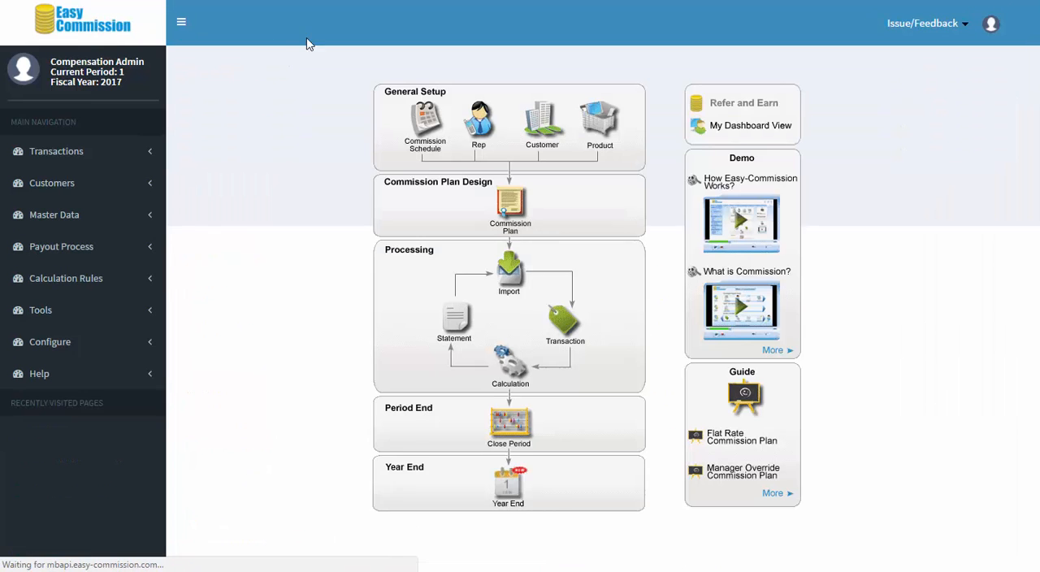
Step: Open the first customer's record, review its billing, shipping and commission-related fields, and return to the home page
left_click(545, 140)
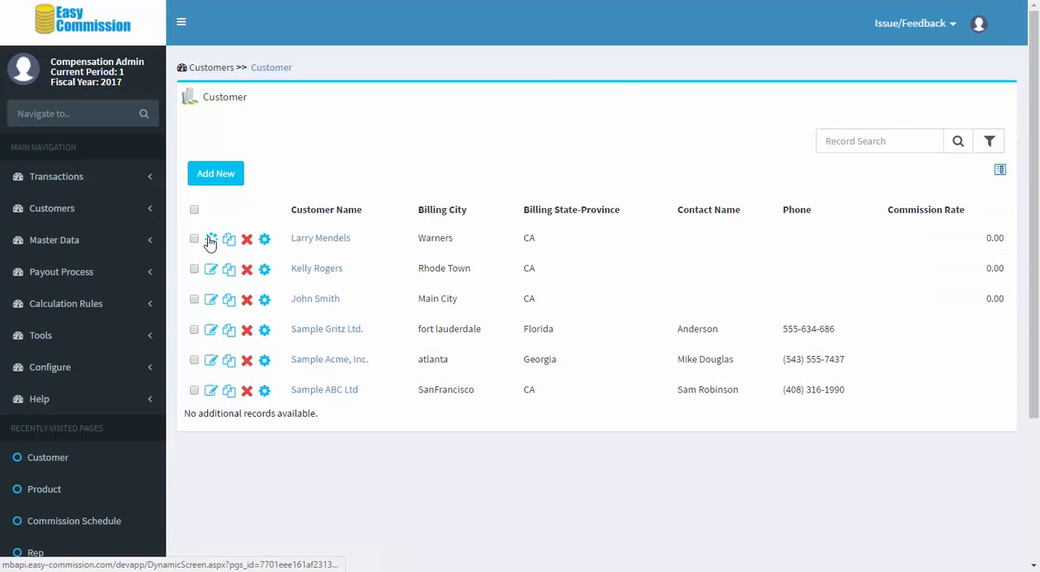
left_click(210, 237)
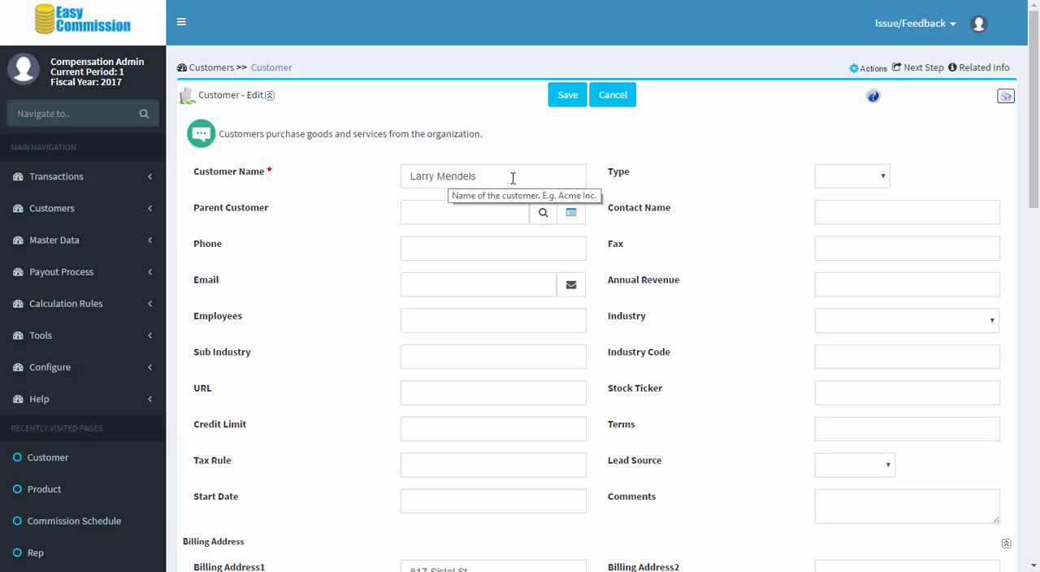
scroll(696, 227, "down", 5)
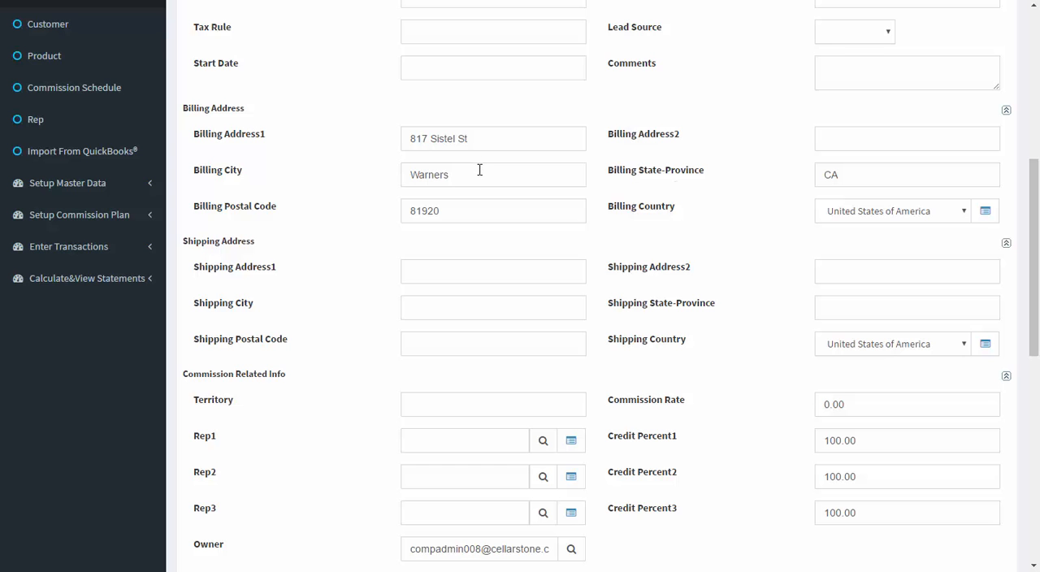
scroll(705, 209, "up", 5)
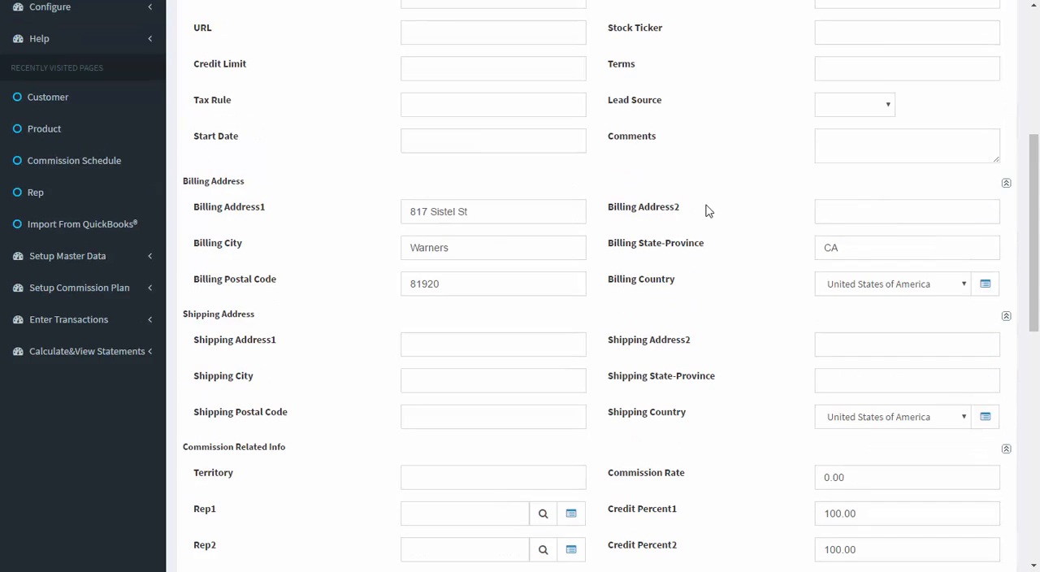
scroll(705, 210, "up", 5)
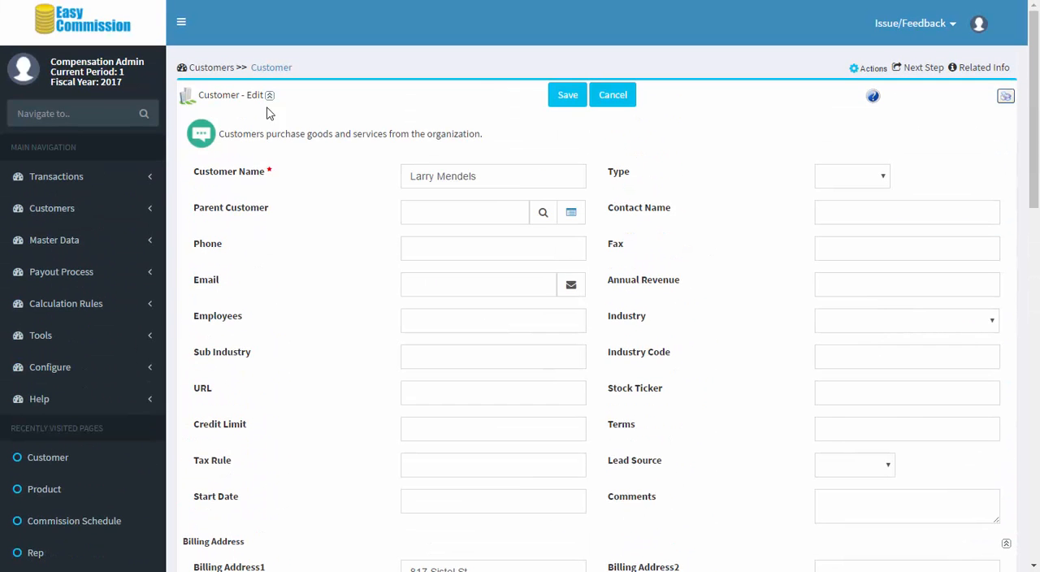
left_click(112, 28)
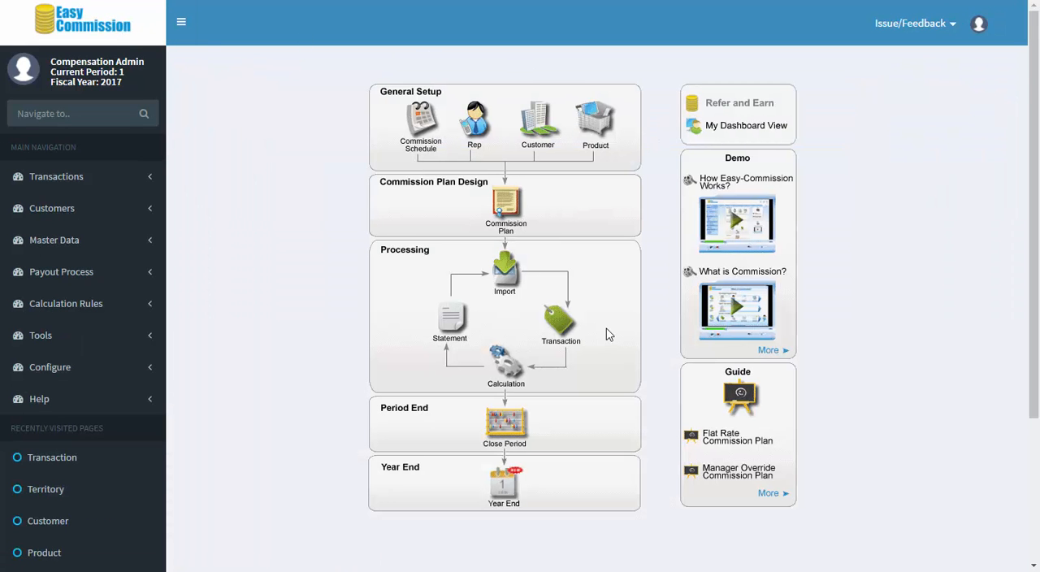
Step: Open transaction TXN-1 from the transaction list and examine its ID, date, product and customer fields
left_click(626, 289)
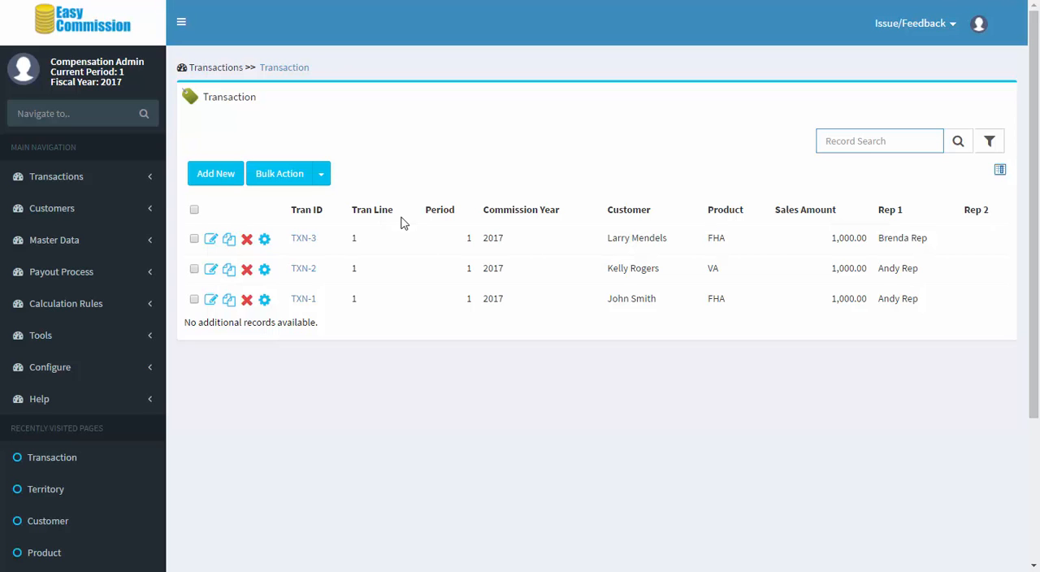
left_click(211, 299)
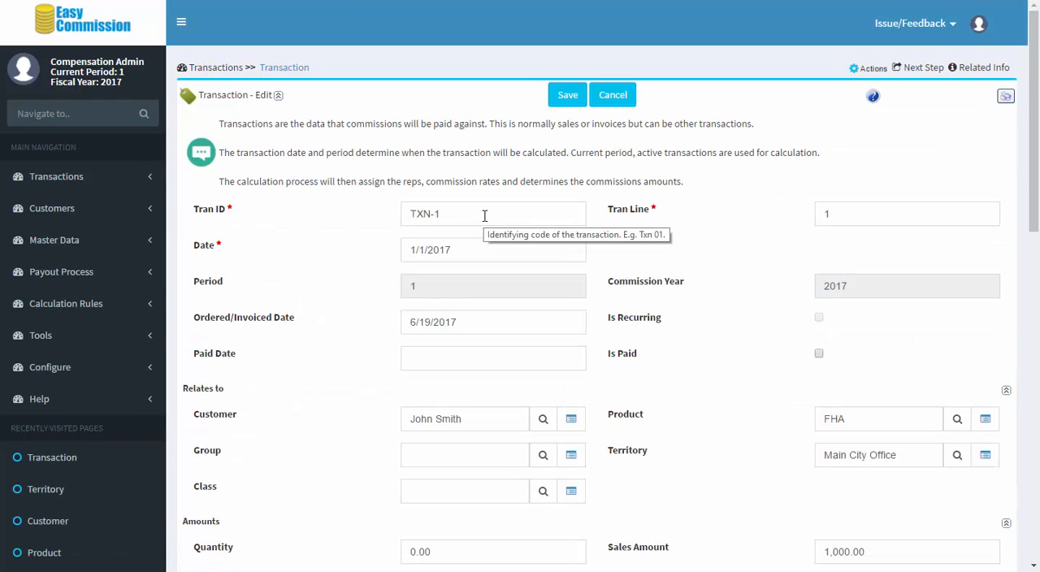
left_click_drag(484, 215, 369, 219)
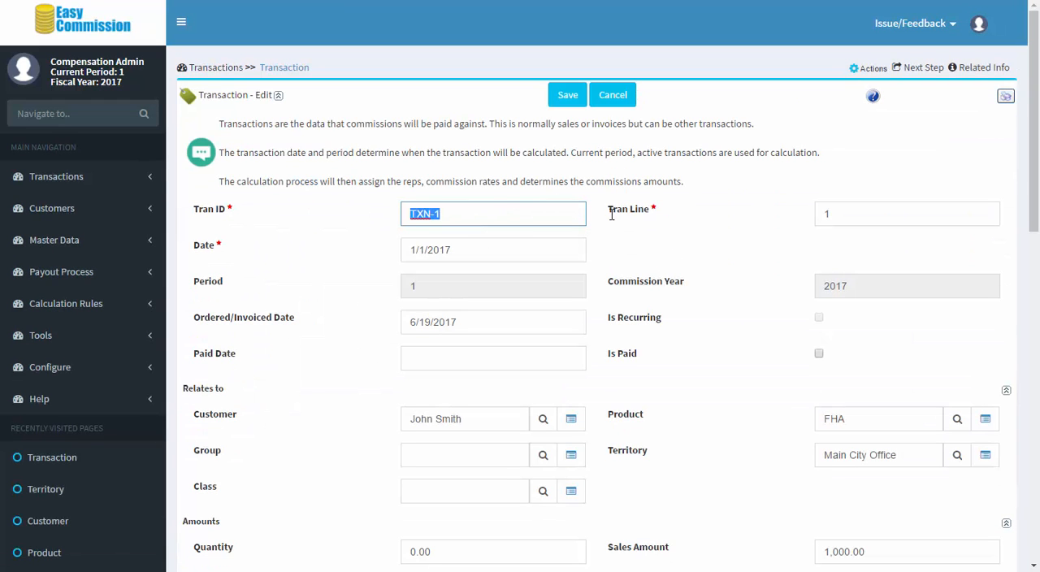
left_click(508, 248)
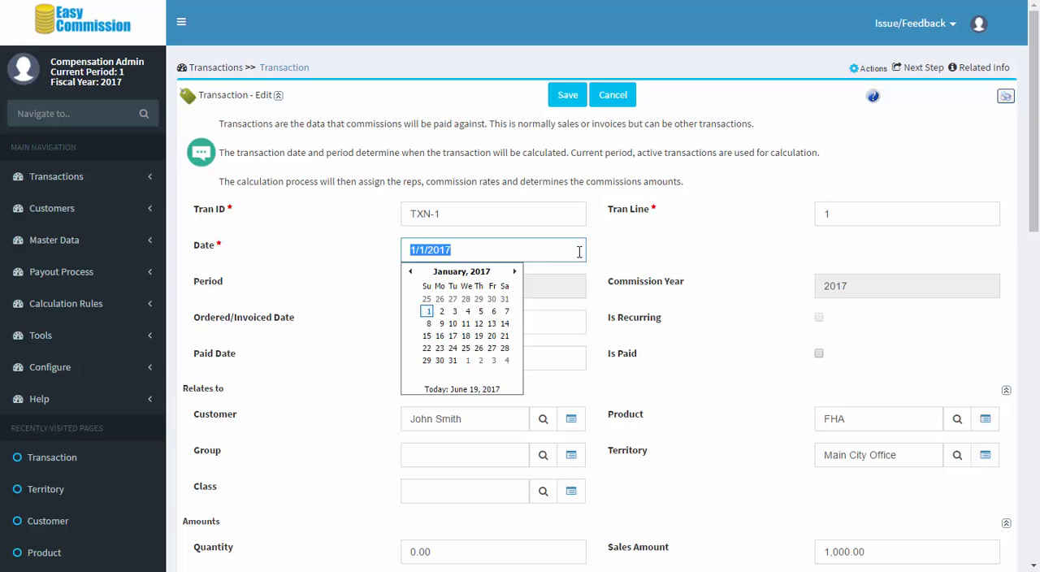
left_click(726, 348)
left_click(820, 419)
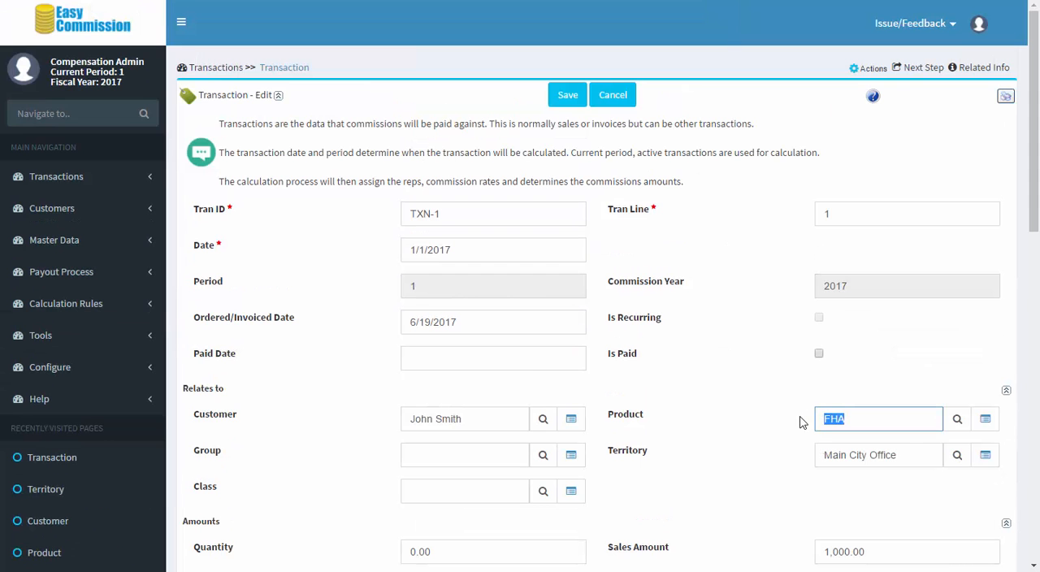
left_click(493, 420)
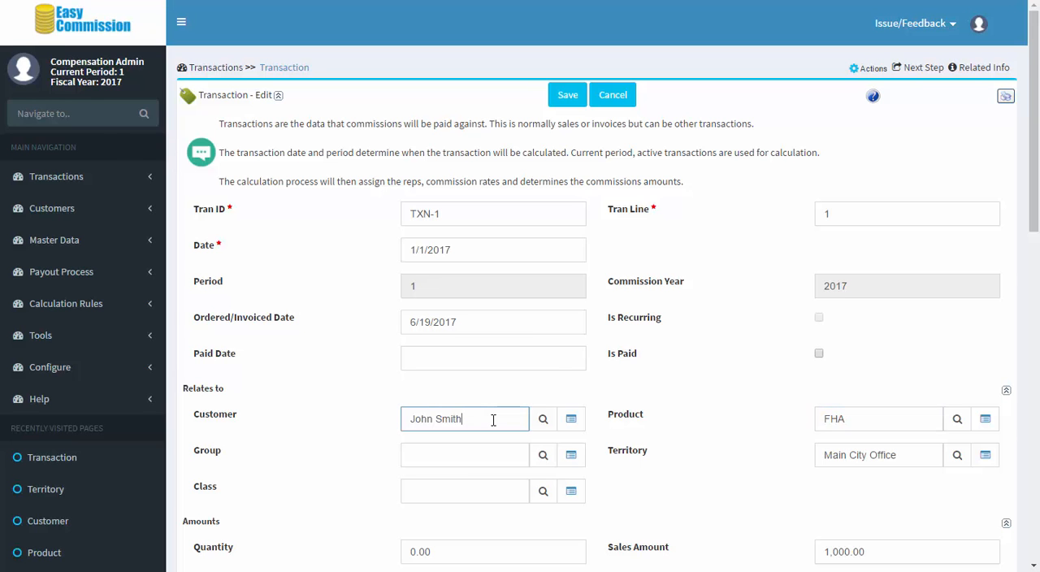
Step: Examine the Sales Amount, Amount1 and Territory fields of transaction TXN-1
scroll(493, 419, "down", 2)
left_click(864, 406)
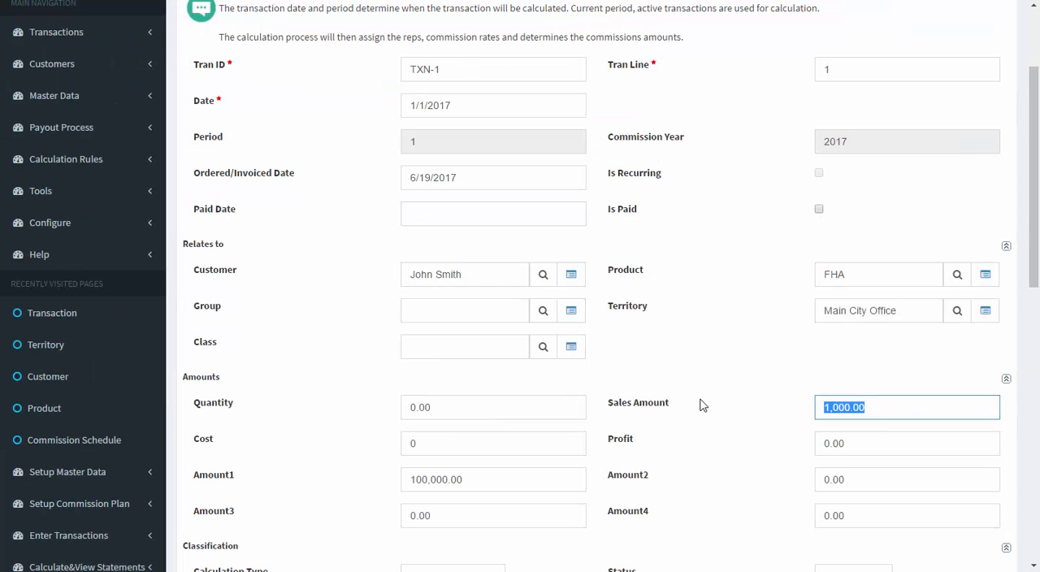
scroll(698, 401, "down", 1)
left_click(504, 406)
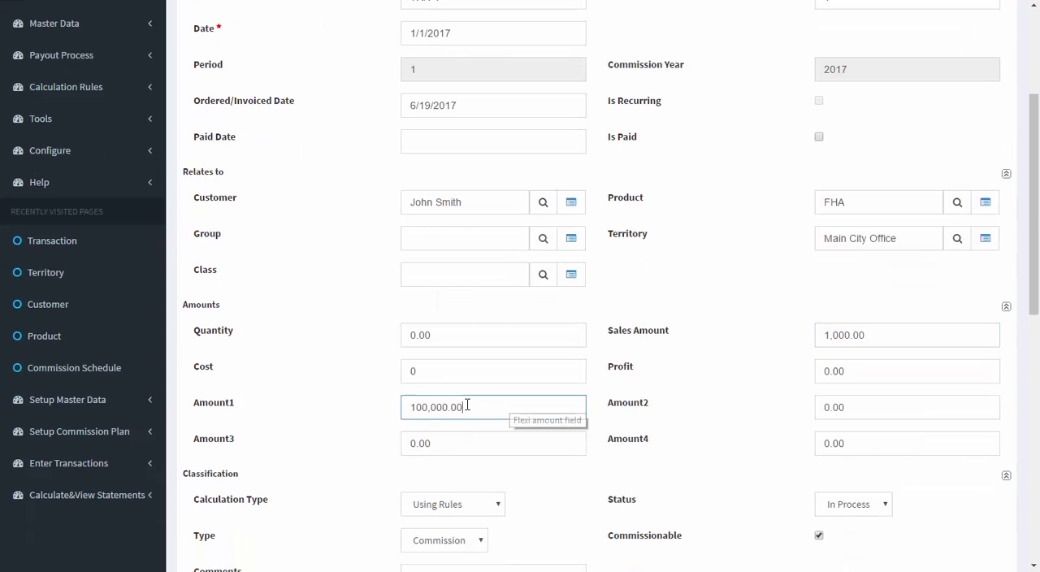
left_click_drag(505, 406, 364, 407)
scroll(690, 375, "down", 1)
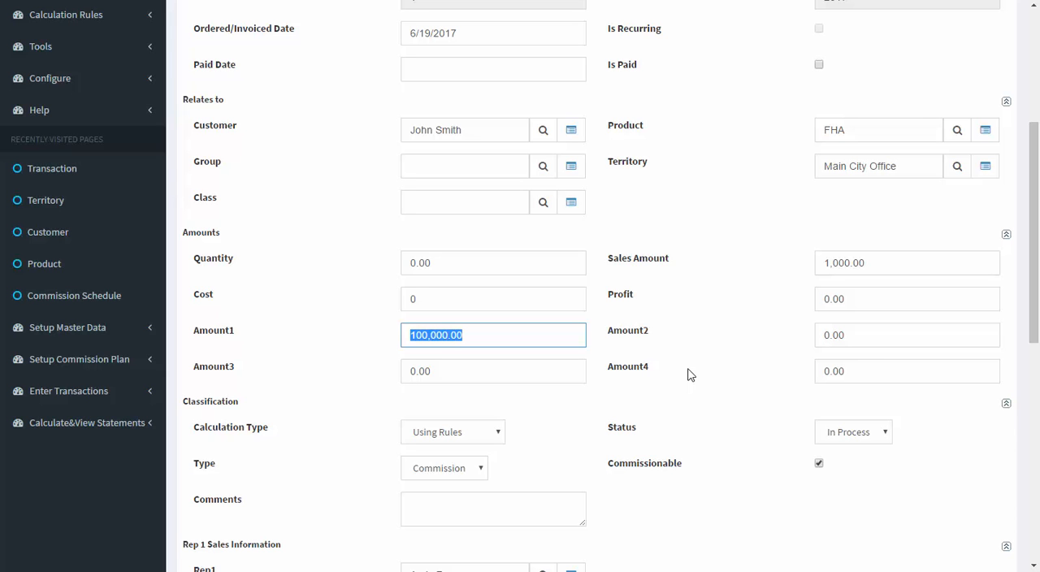
left_click_drag(897, 166, 818, 161)
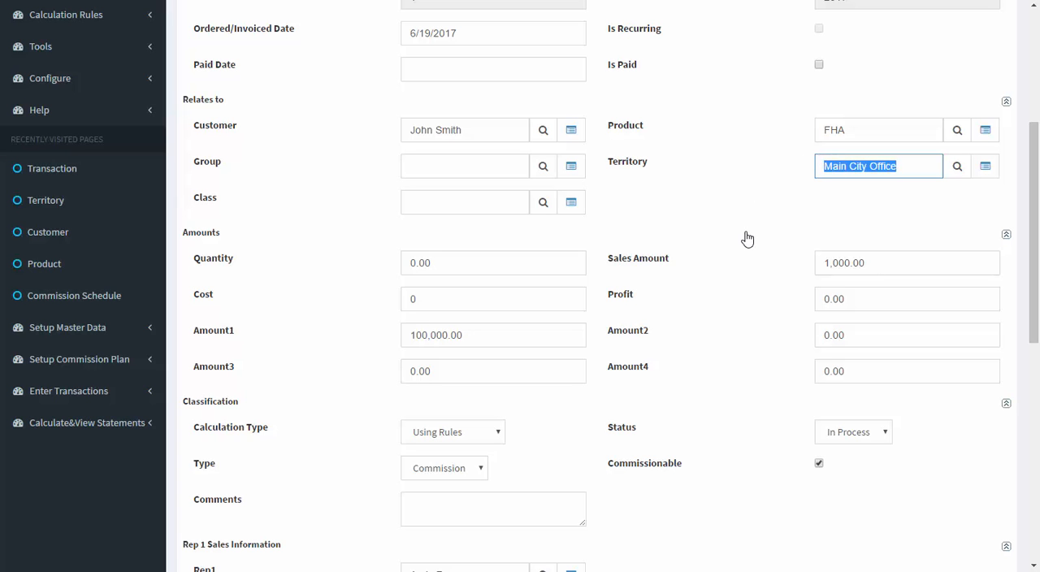
Step: Examine the rep assignments and credit percentages of transaction TXN-1, and return to the transaction list
left_click(740, 279)
scroll(740, 279, "down", 4)
left_click(440, 215)
triple_click(440, 215)
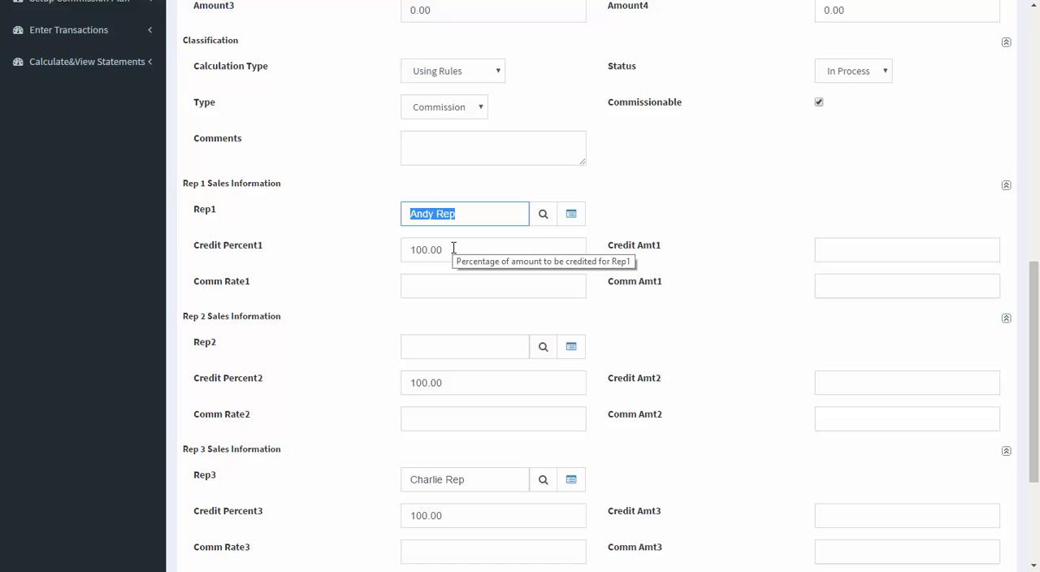
left_click_drag(453, 247, 410, 250)
scroll(726, 292, "down", 1)
scroll(726, 292, "down", 3)
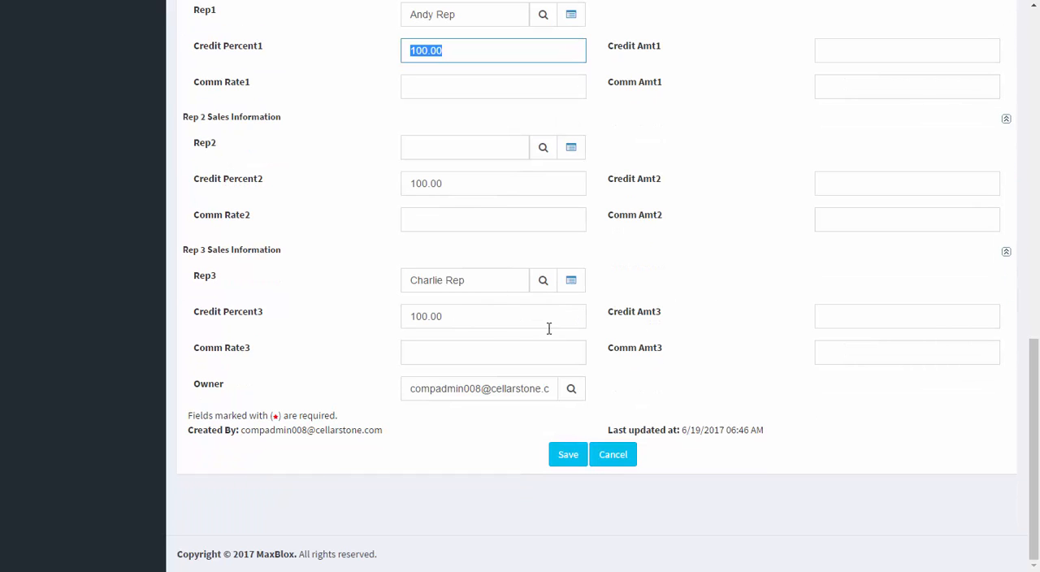
scroll(685, 288, "up", 10)
left_click(625, 101)
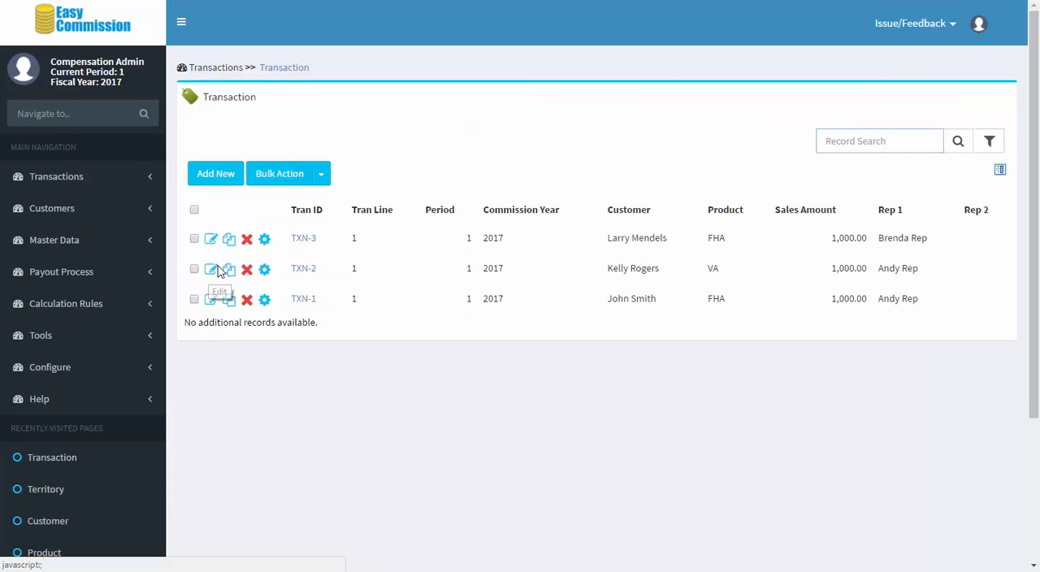
Step: Open transaction TXN-2, review its product, amounts and rep sales information, and return to the transaction list
left_click(211, 272)
scroll(674, 295, "down", 2)
double_click(848, 280)
scroll(705, 319, "down", 2)
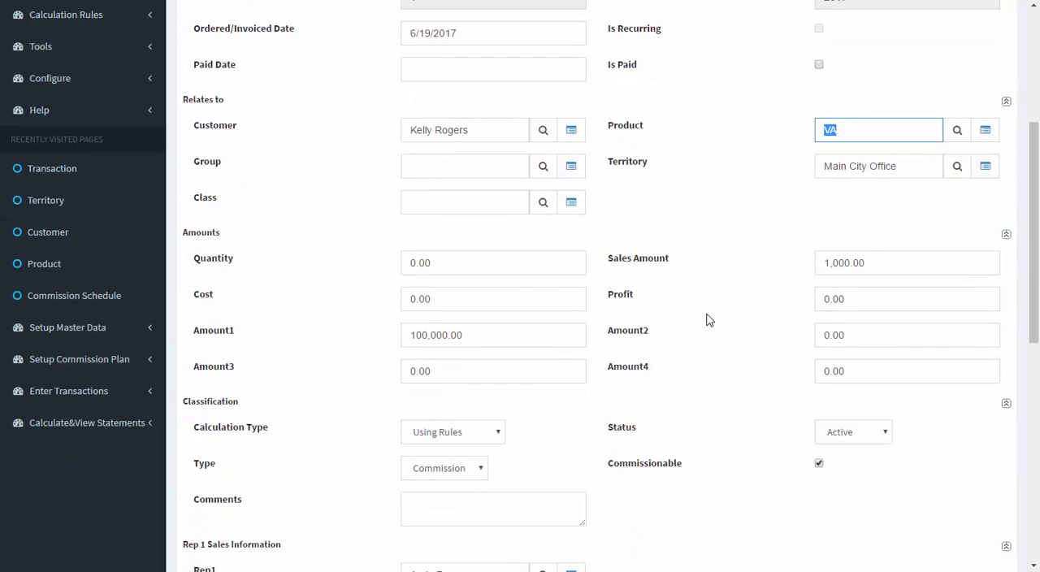
scroll(706, 320, "down", 6)
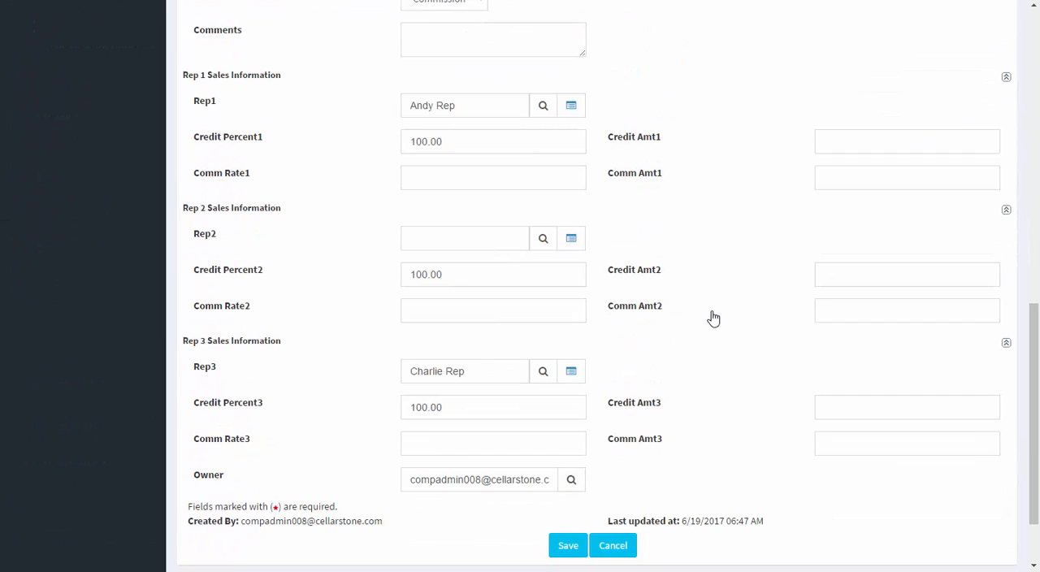
scroll(757, 299, "up", 6)
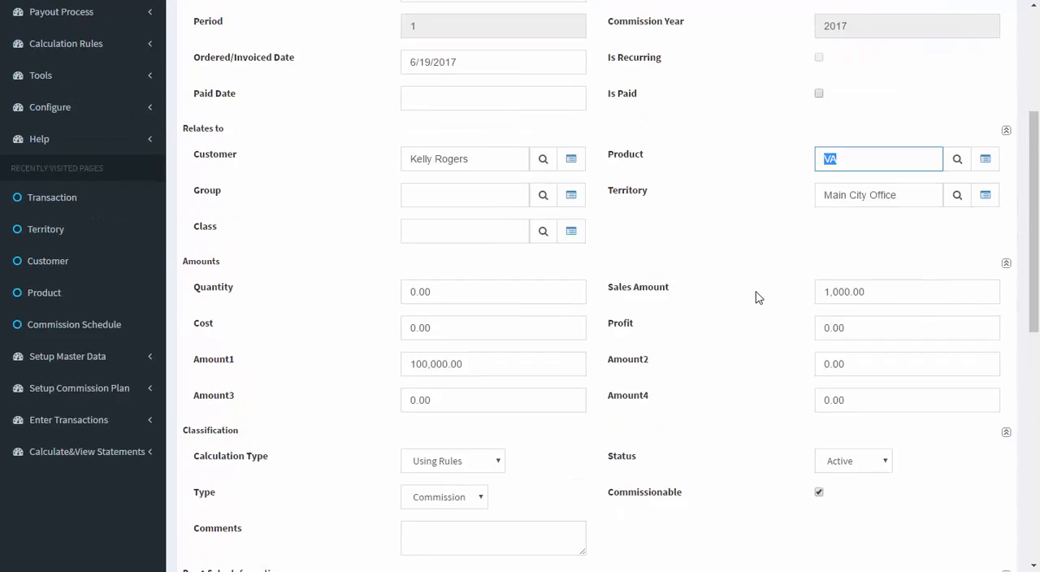
scroll(756, 300, "up", 4)
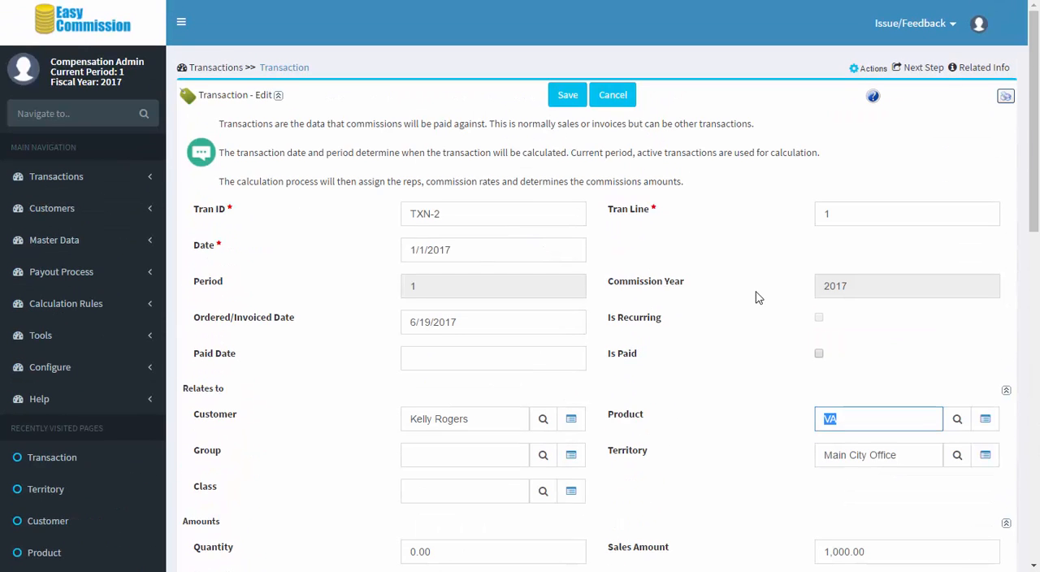
left_click(264, 68)
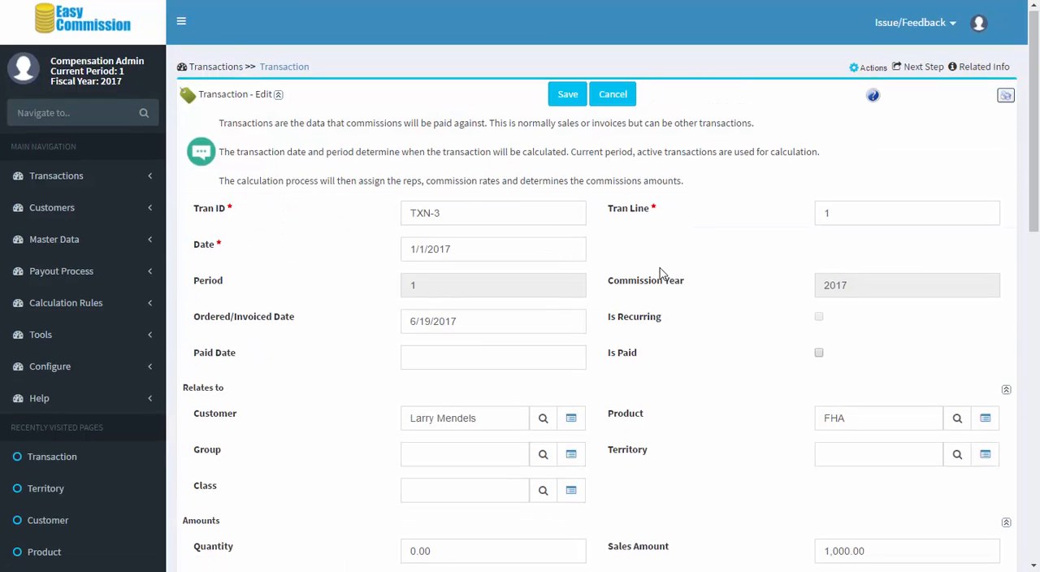
Step: Open transaction TXN-3, review its product, amounts, Rep1 and Credit Percent1 fields, and return to the home page
scroll(853, 348, "down", 1)
double_click(853, 348)
scroll(739, 338, "down", 4)
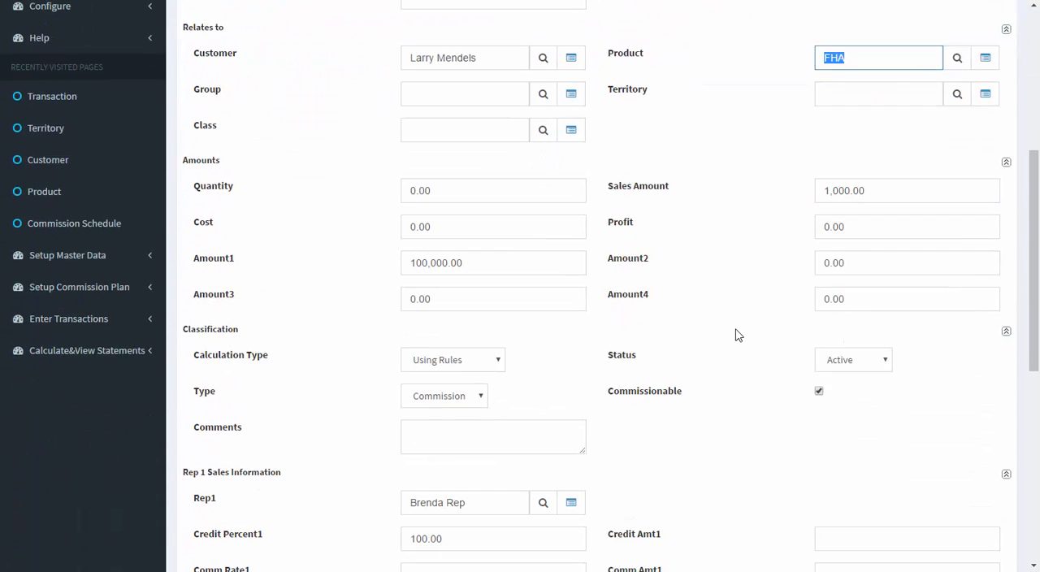
scroll(737, 335, "down", 6)
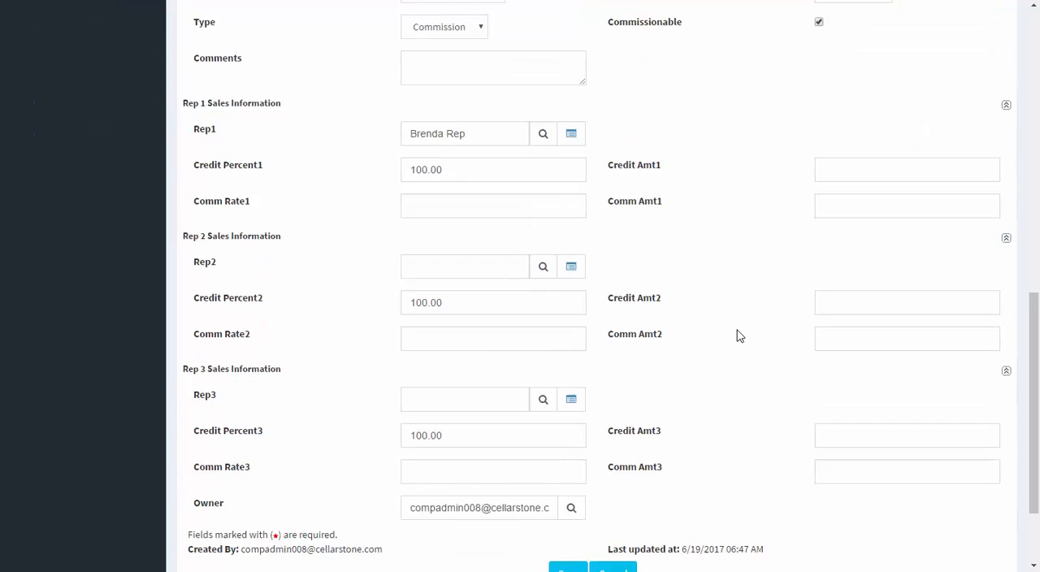
triple_click(414, 69)
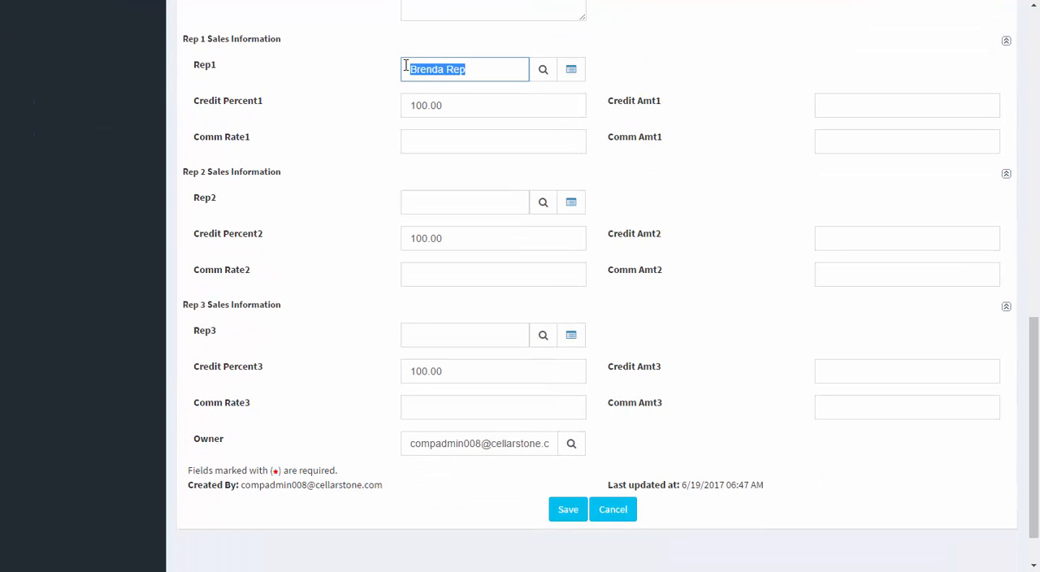
left_click(452, 102)
scroll(697, 183, "up", 10)
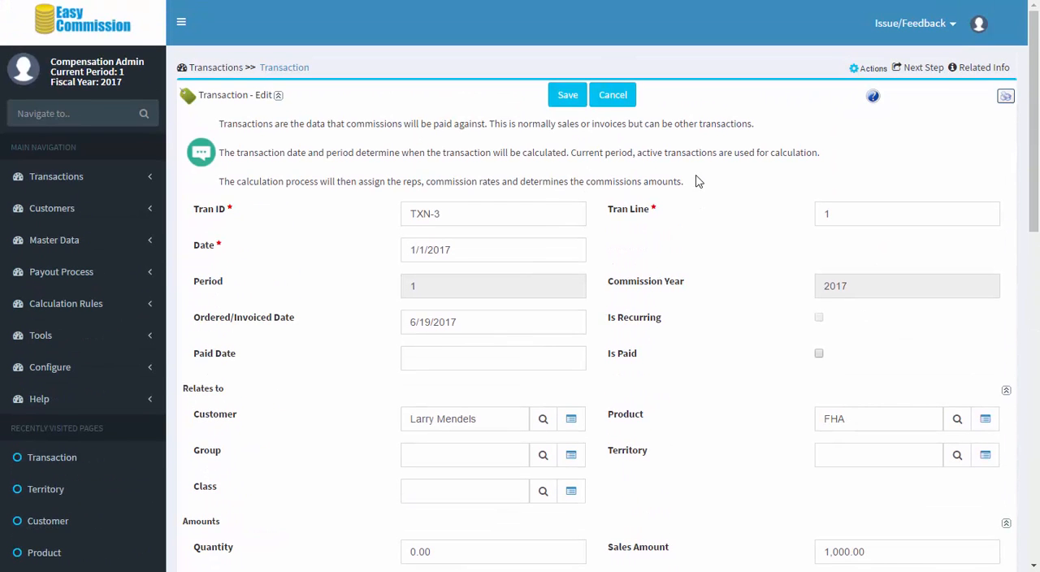
left_click(103, 30)
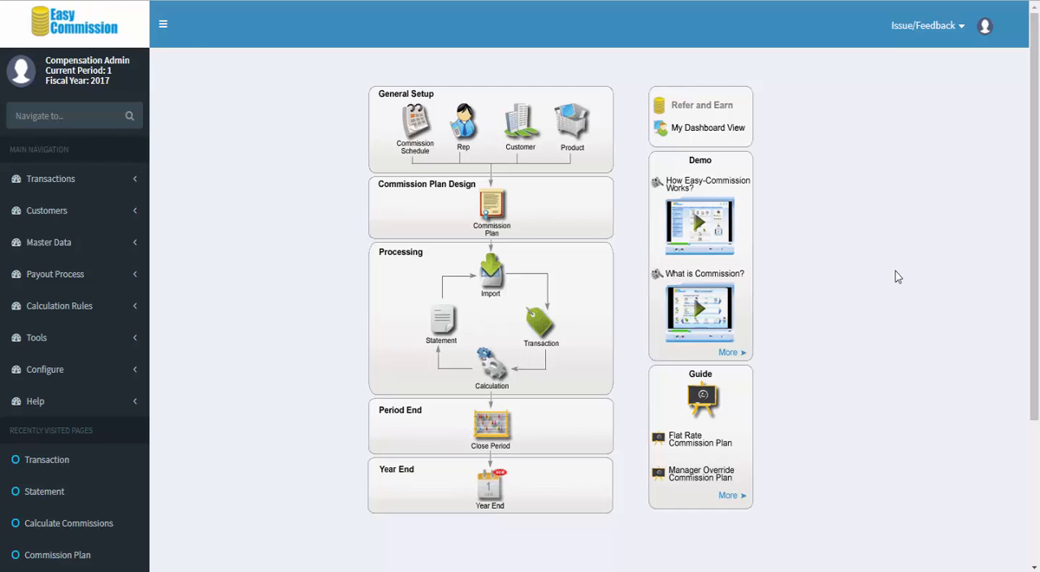
Step: Open Loan Officer Plan A from the commission plan list and review its plan details and Loan Commission incentive
left_click(493, 215)
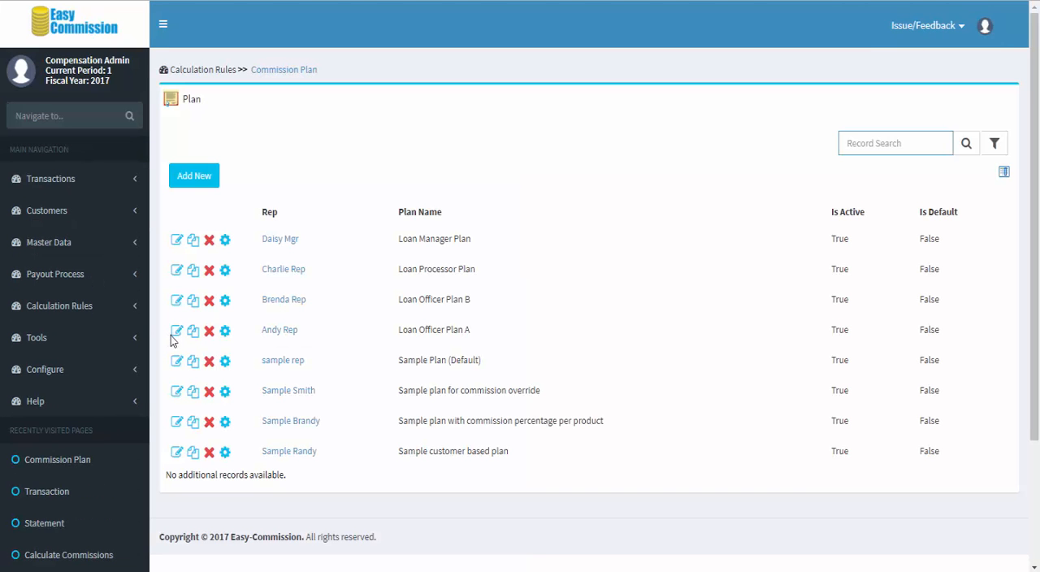
left_click(175, 332)
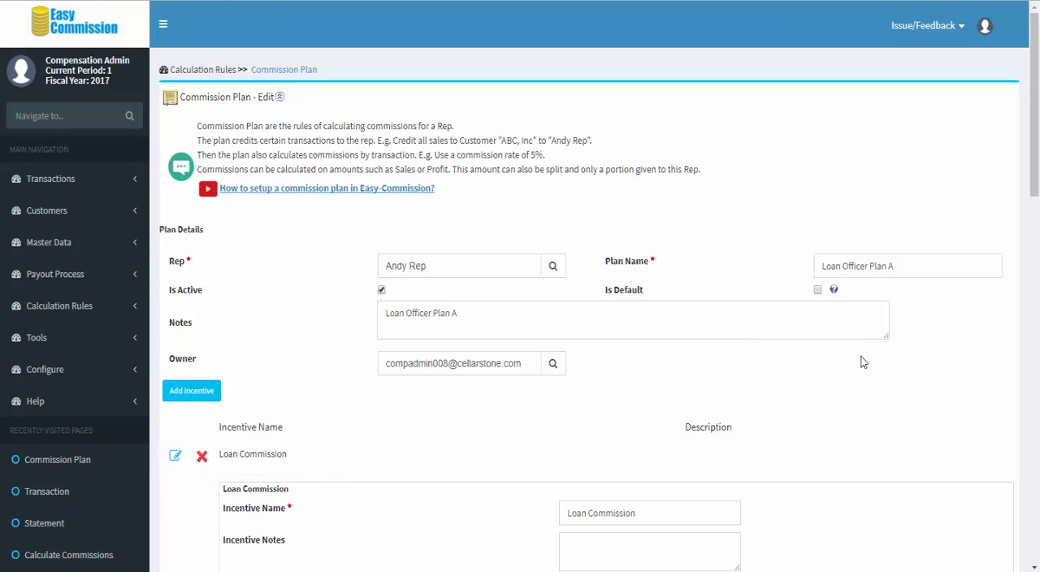
scroll(863, 362, "down", 1)
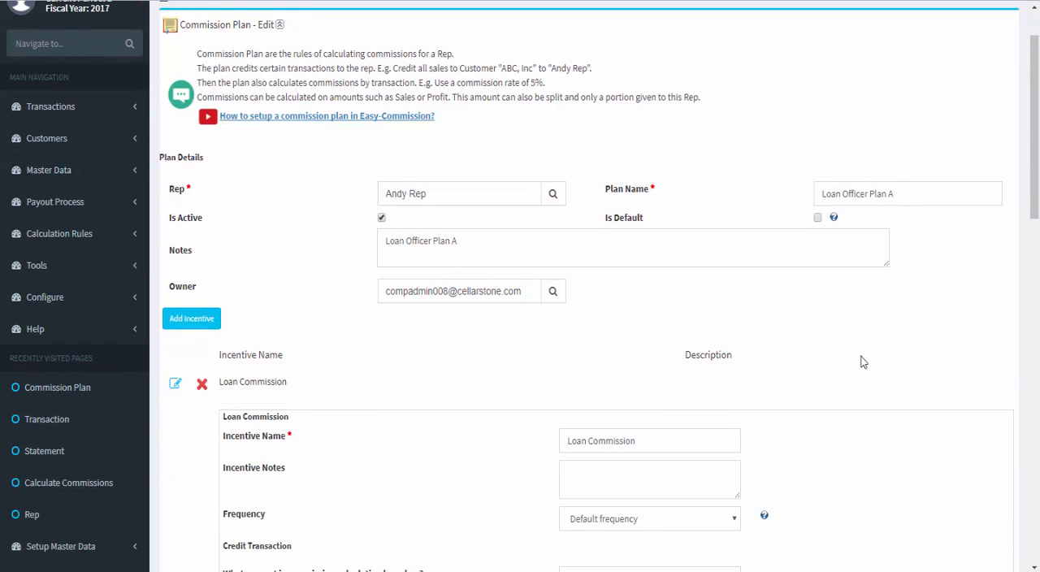
scroll(863, 361, "down", 2)
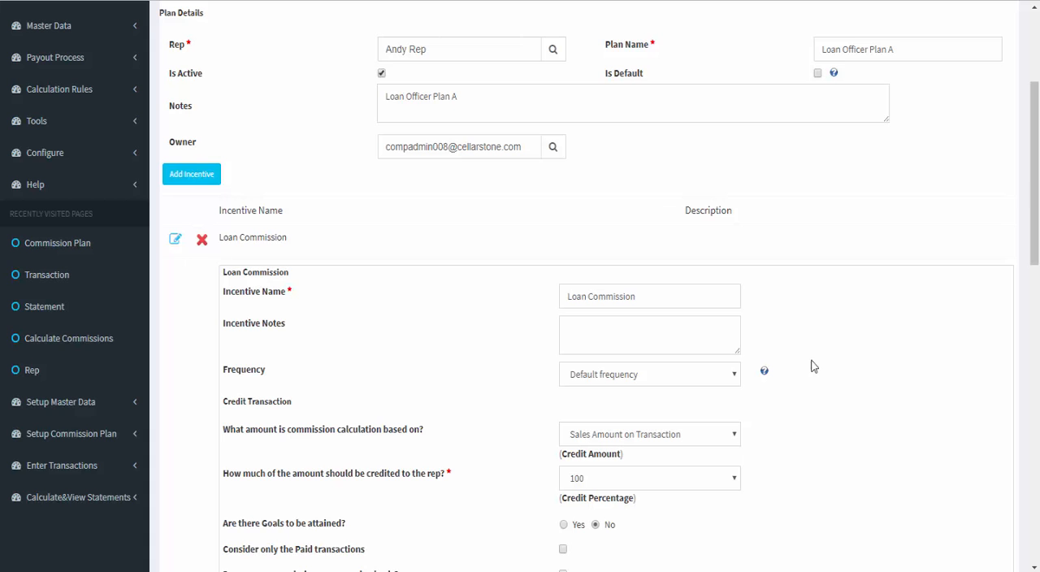
Step: View the available credit amount and credit percentage options of the Loan Commission incentive without changing either setting
left_click(736, 437)
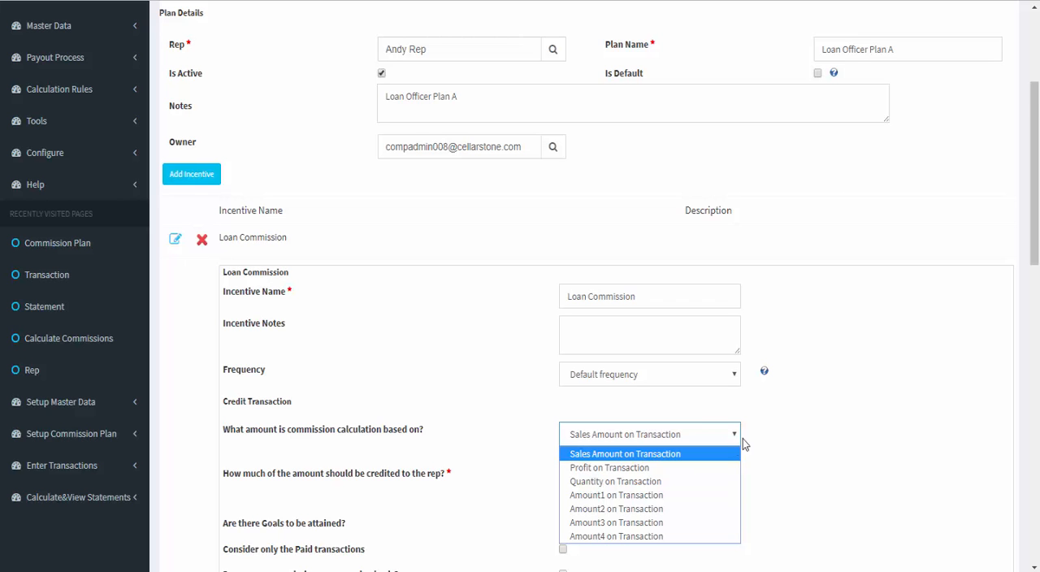
left_click(778, 423)
scroll(743, 435, "down", 1)
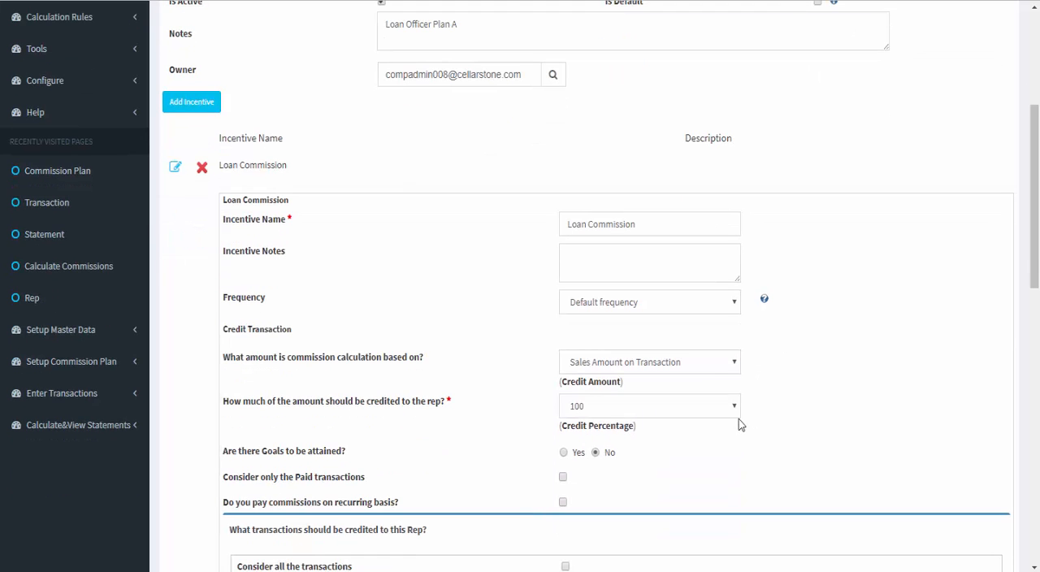
left_click(737, 410)
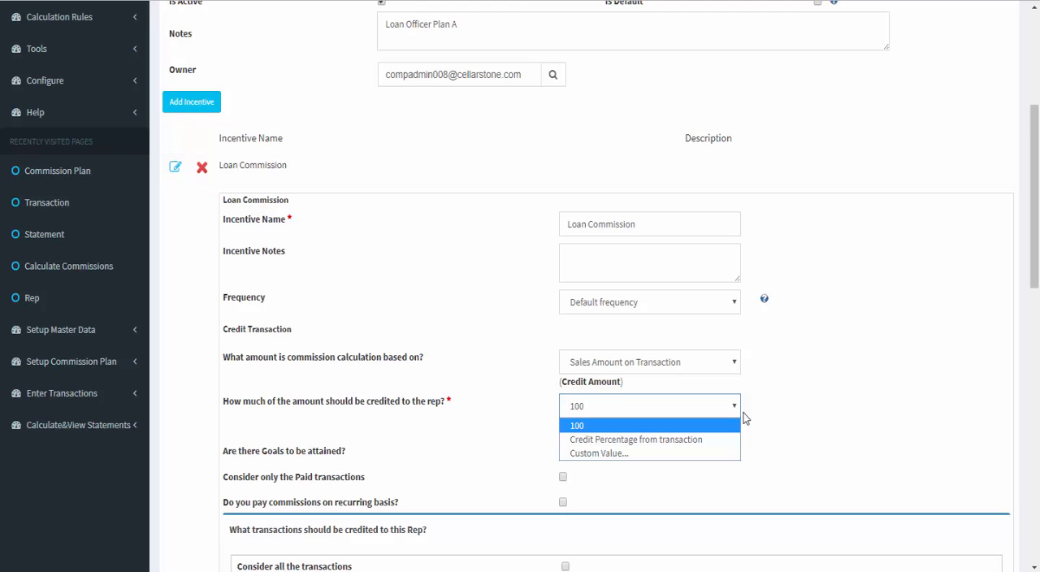
left_click(800, 400)
scroll(786, 390, "down", 1)
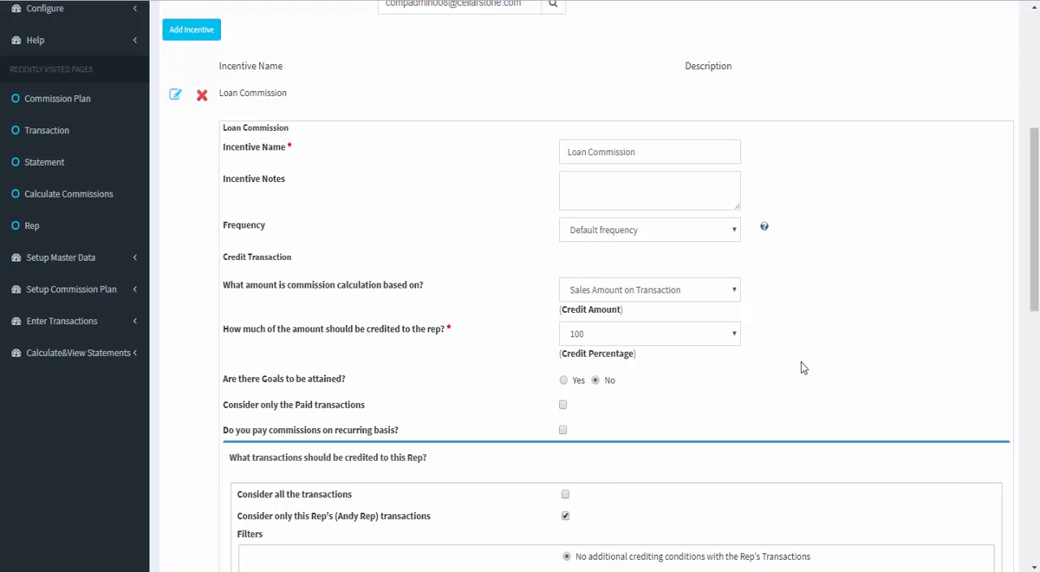
Step: Review Loan Officer Plan A's transaction crediting rules, commission rate type and per-product commission percentages, and return to the plan list
scroll(800, 368, "down", 2)
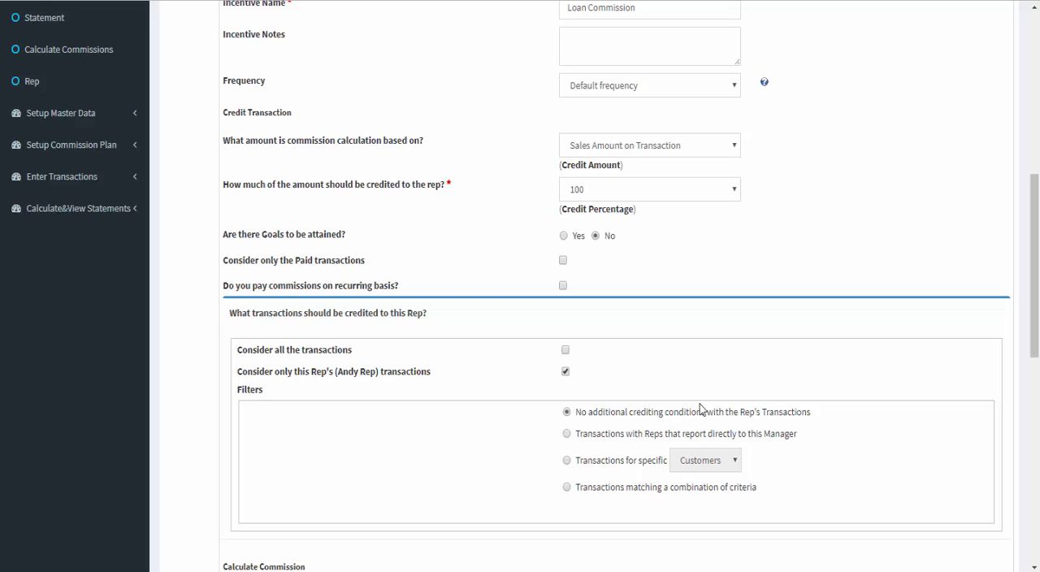
scroll(699, 404, "down", 3)
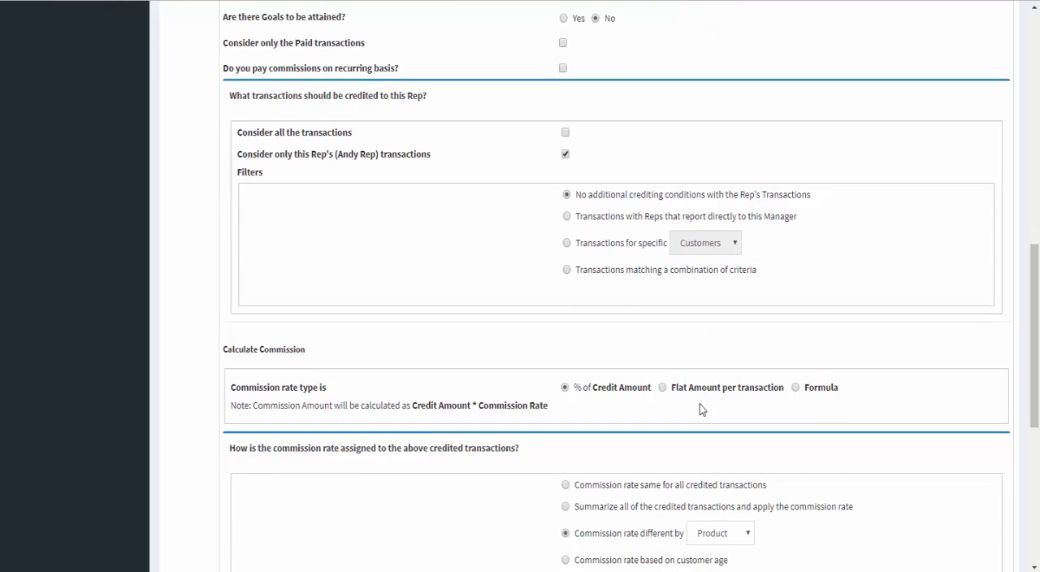
scroll(699, 403, "down", 1)
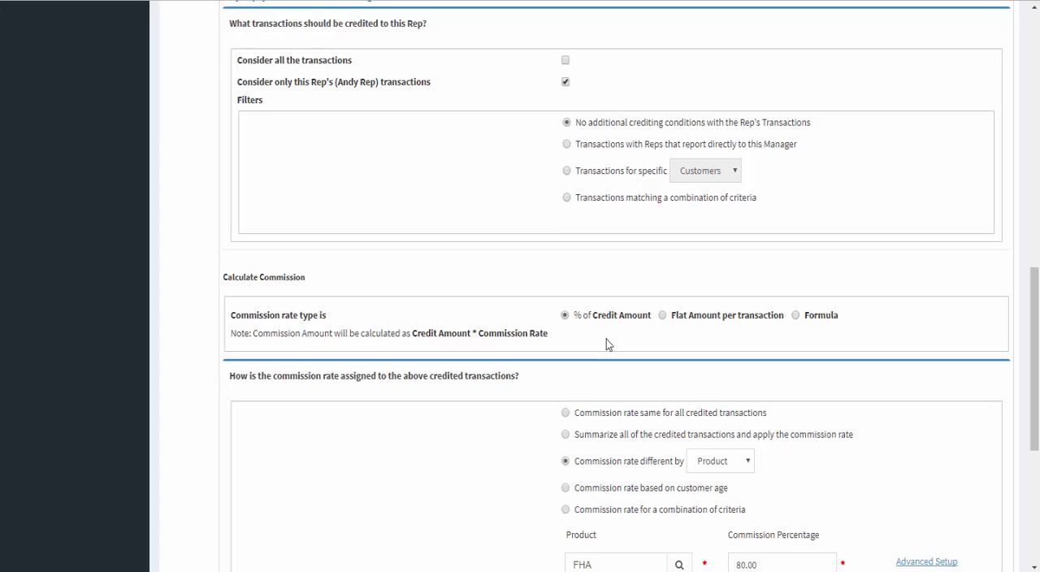
scroll(606, 339, "down", 3)
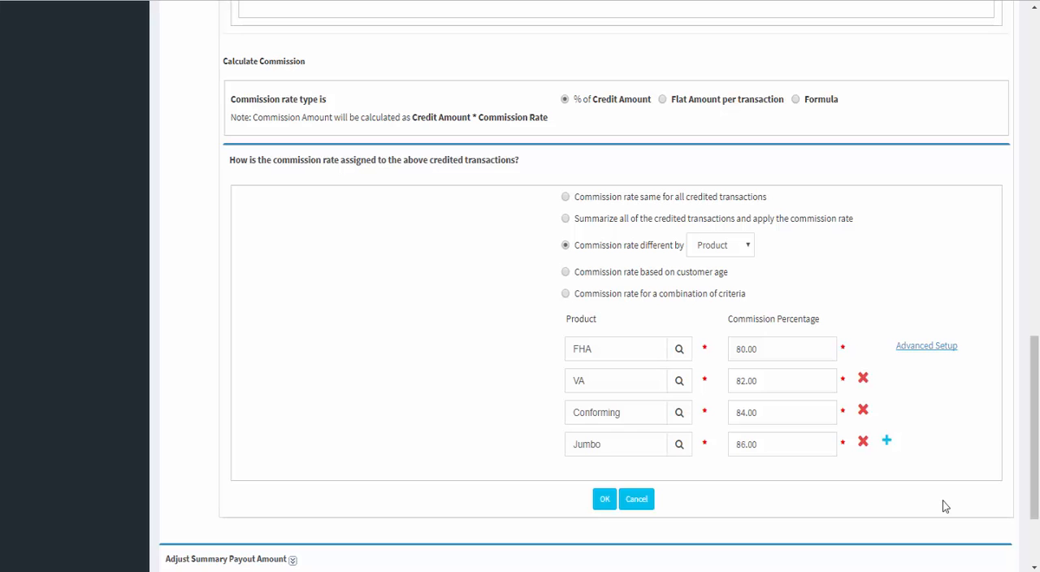
scroll(942, 499, "down", 1)
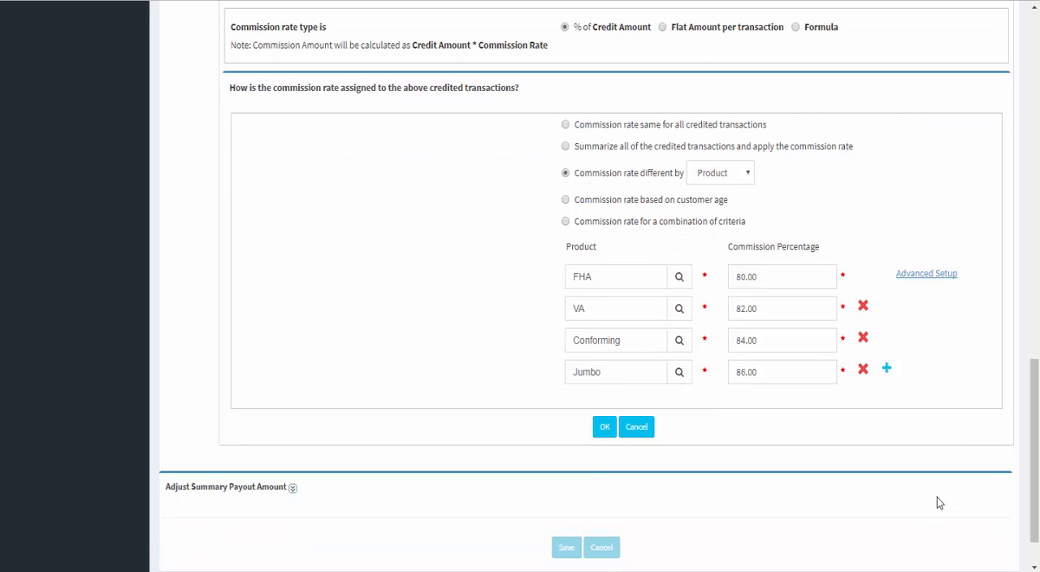
scroll(929, 492, "up", 13)
scroll(930, 495, "up", 1)
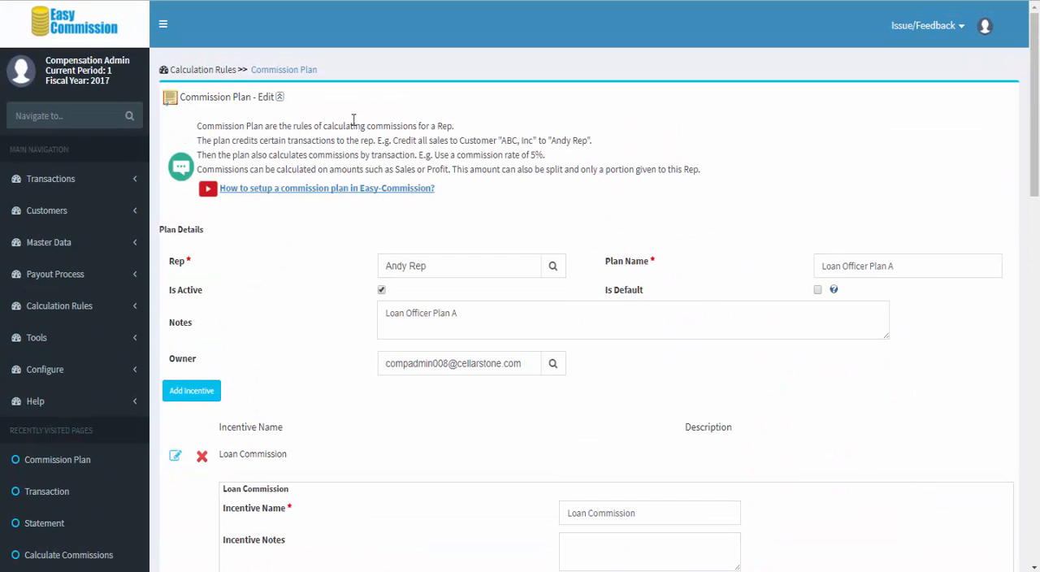
left_click(299, 69)
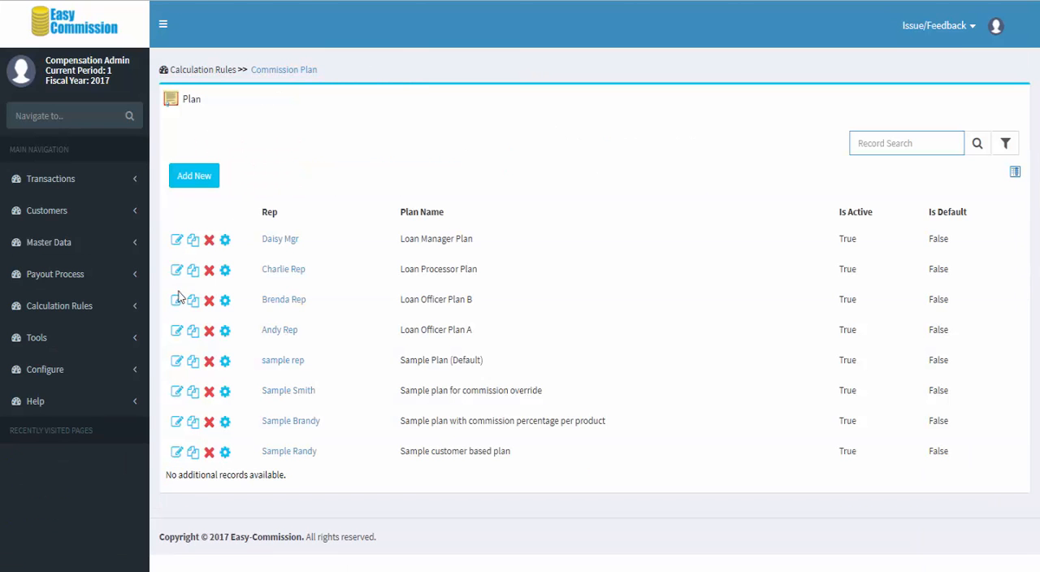
Step: Open Loan Officer Plan B, review its commission percentages by product, and leave the plan
left_click(177, 300)
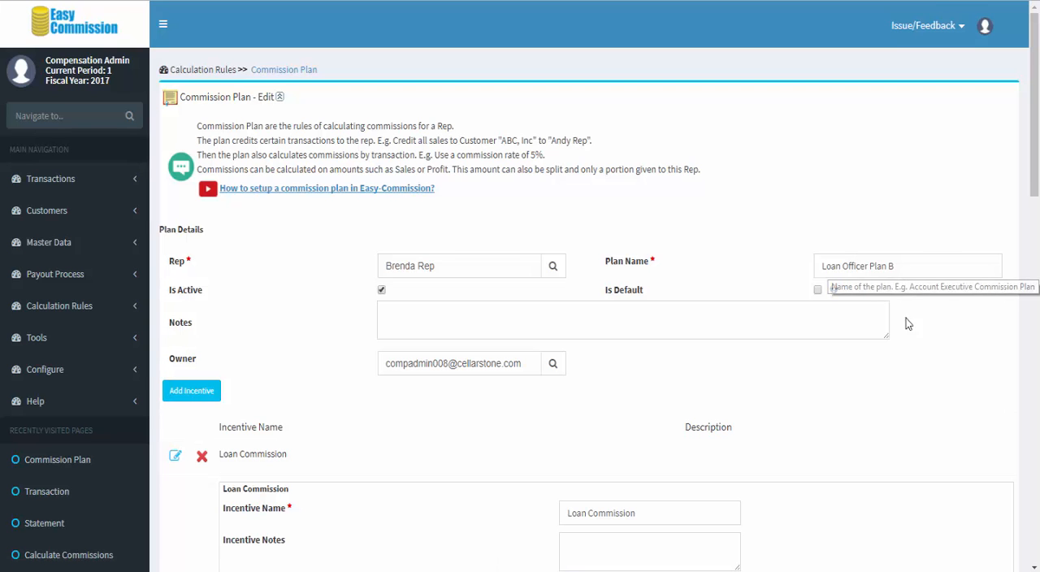
scroll(861, 325, "down", 1)
scroll(849, 338, "down", 5)
scroll(844, 336, "down", 6)
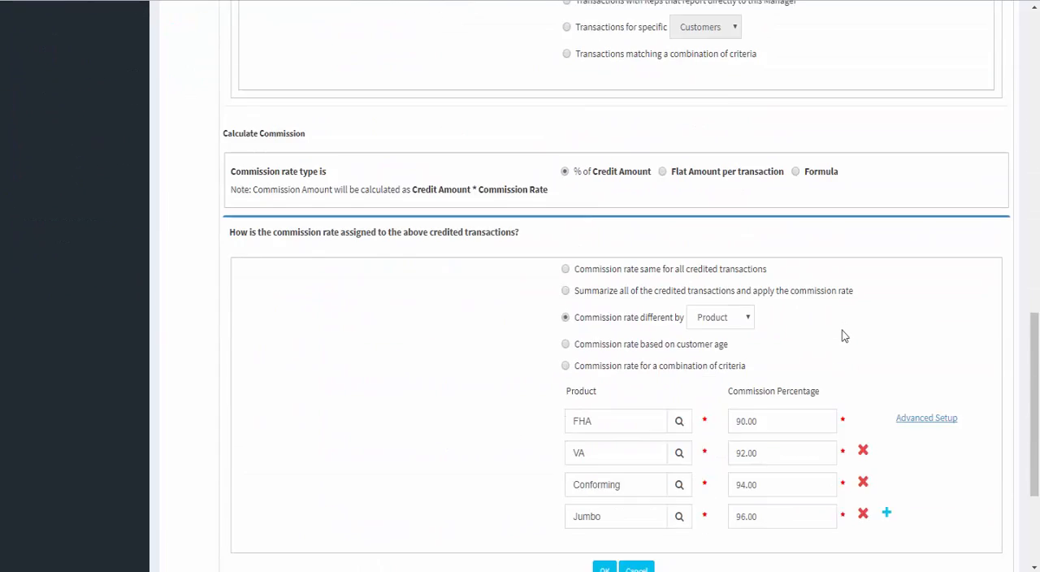
scroll(841, 335, "down", 3)
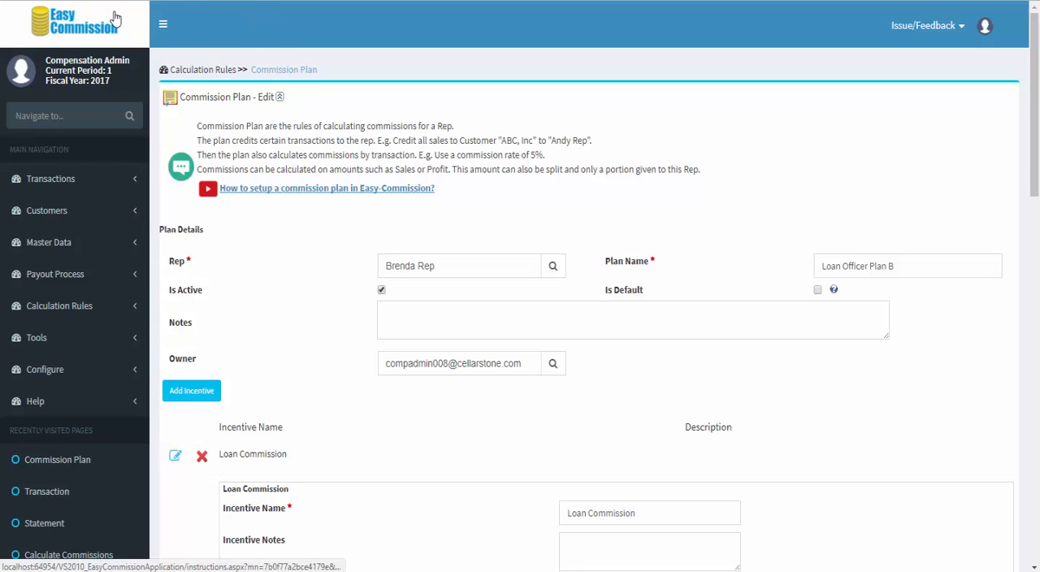
left_click(280, 69)
Step: Calculate commissions for all reps in the current period, and open the commission statements to review the Loan Officer Plan A statement
left_click(491, 363)
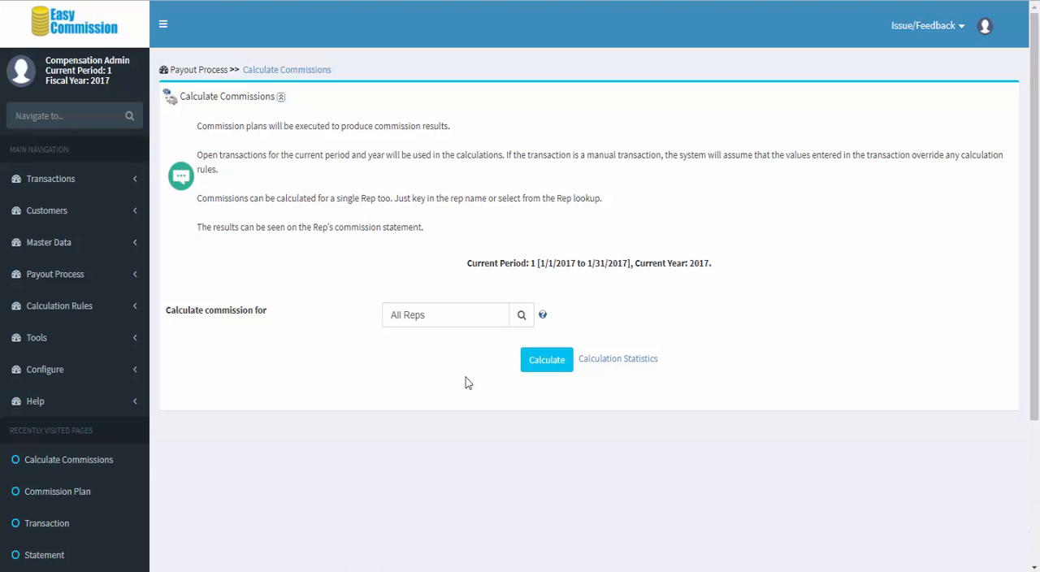
left_click(549, 362)
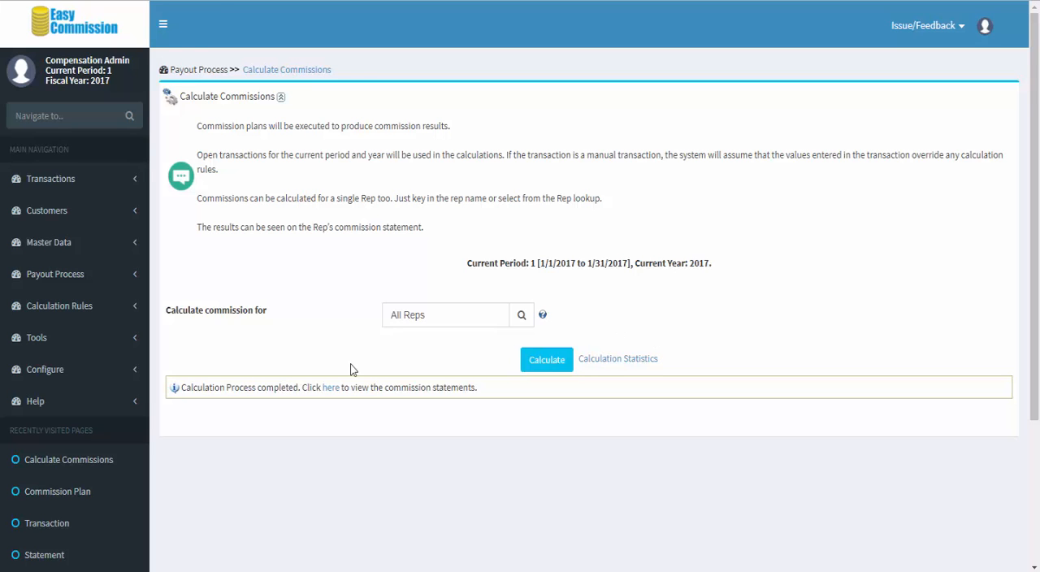
left_click(331, 388)
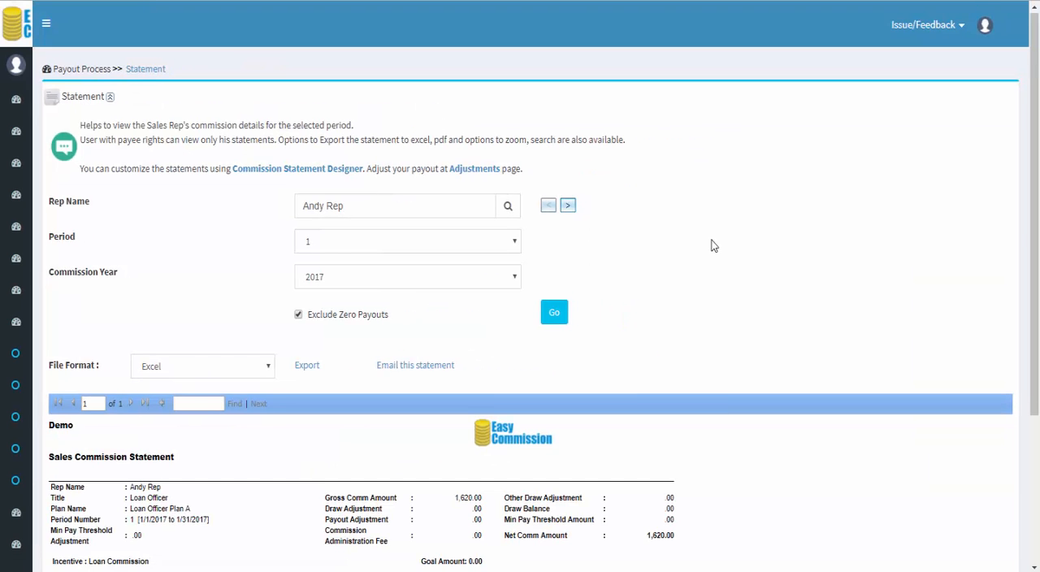
scroll(712, 245, "down", 3)
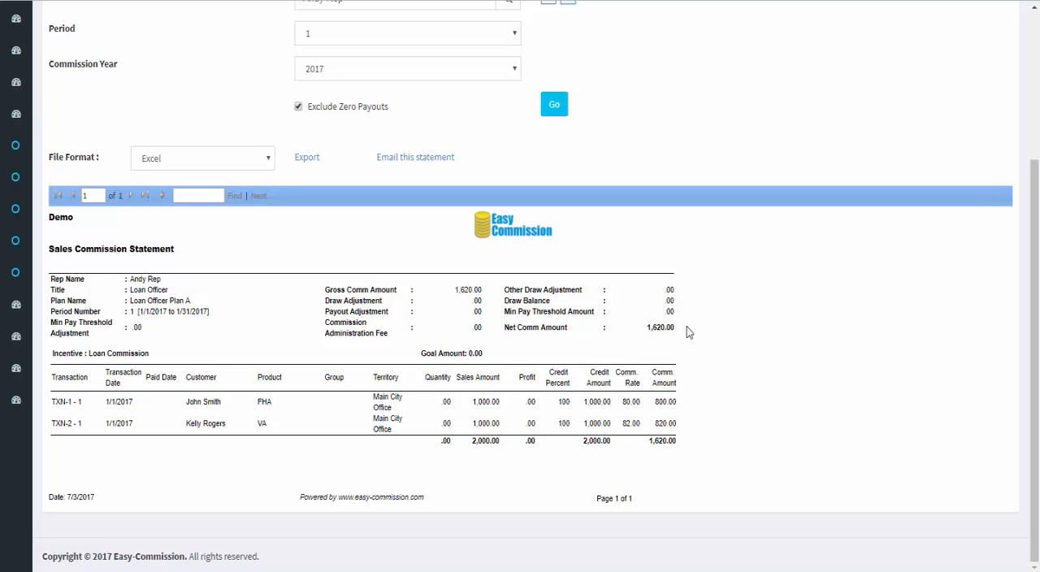
Step: Switch the commission statement to the rep on Loan Officer Plan B for period 1 of 2017, and review its loan commission details
scroll(687, 332, "up", 5)
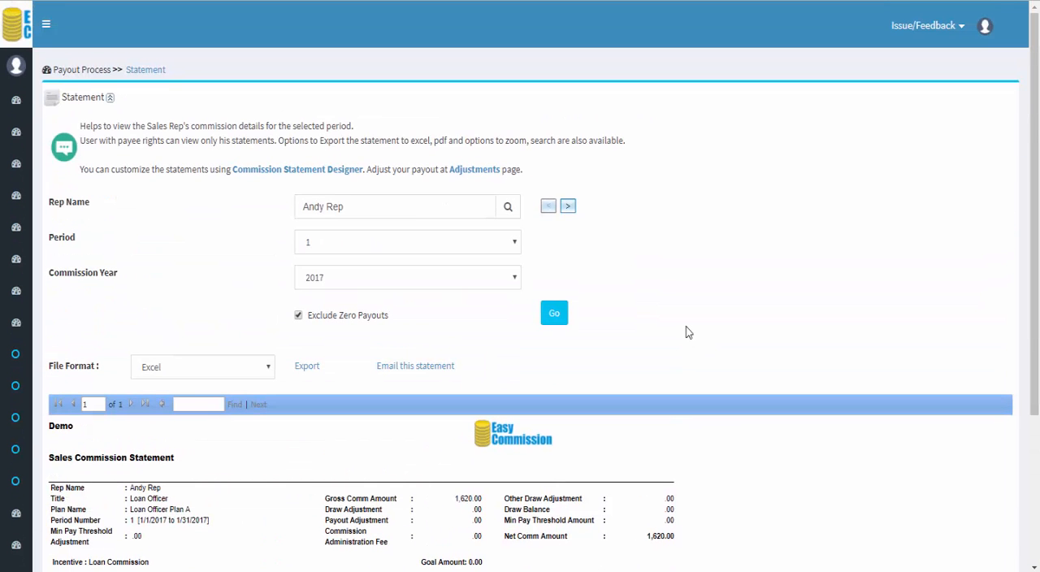
left_click_drag(448, 209, 246, 206)
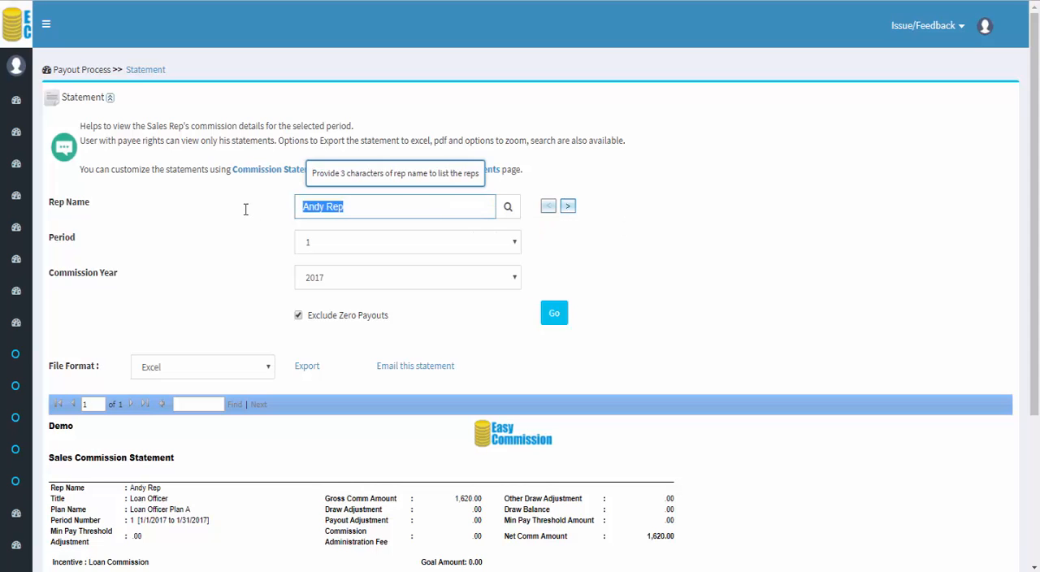
type("brend")
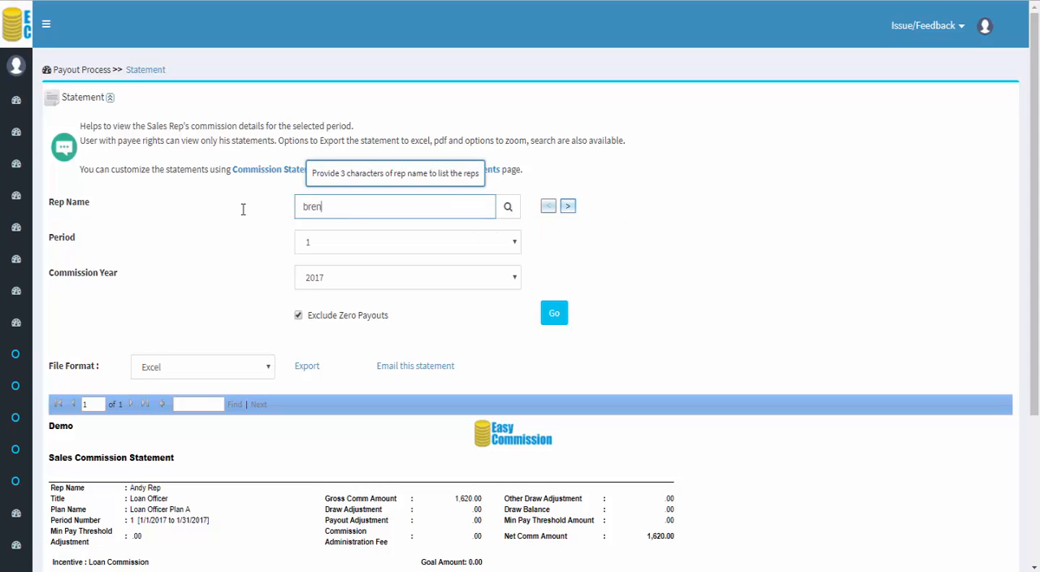
left_click(308, 229)
left_click(556, 312)
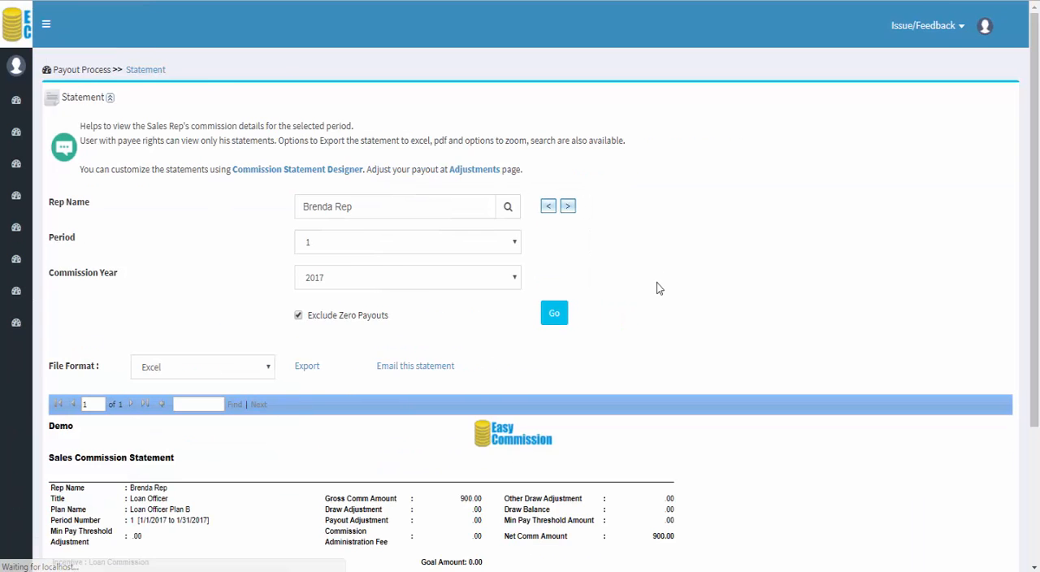
scroll(657, 283, "down", 1)
scroll(658, 287, "down", 2)
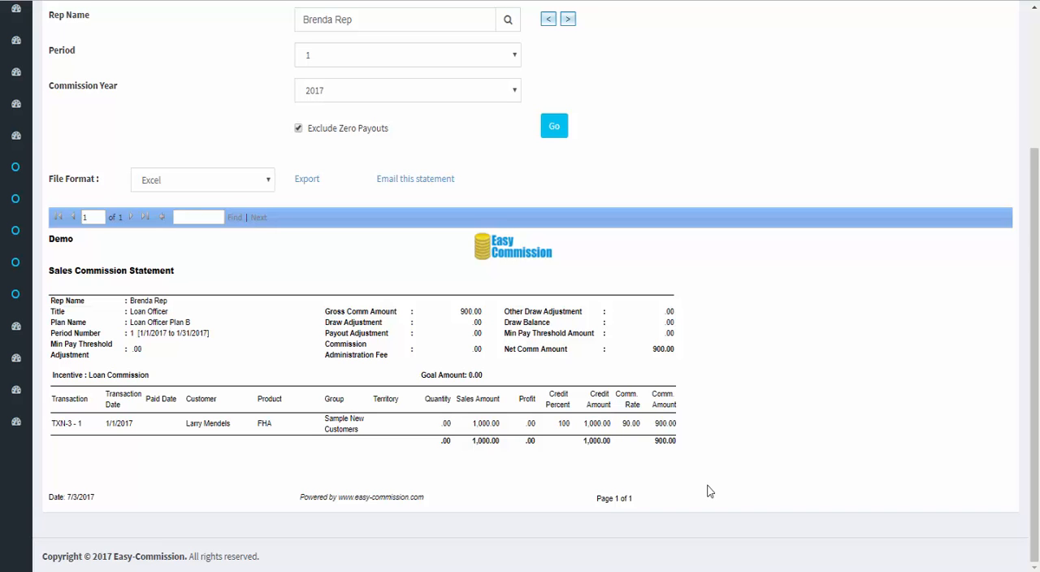
Step: Return to the home page and view the descriptions of Close Period and Commission Schedule in the process diagram
scroll(708, 491, "up", 5)
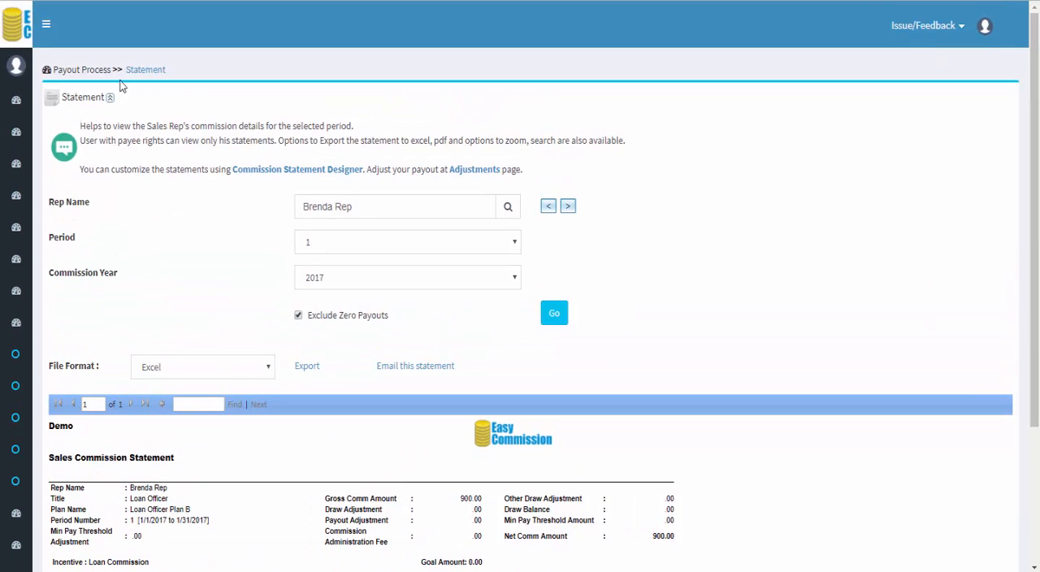
left_click(17, 34)
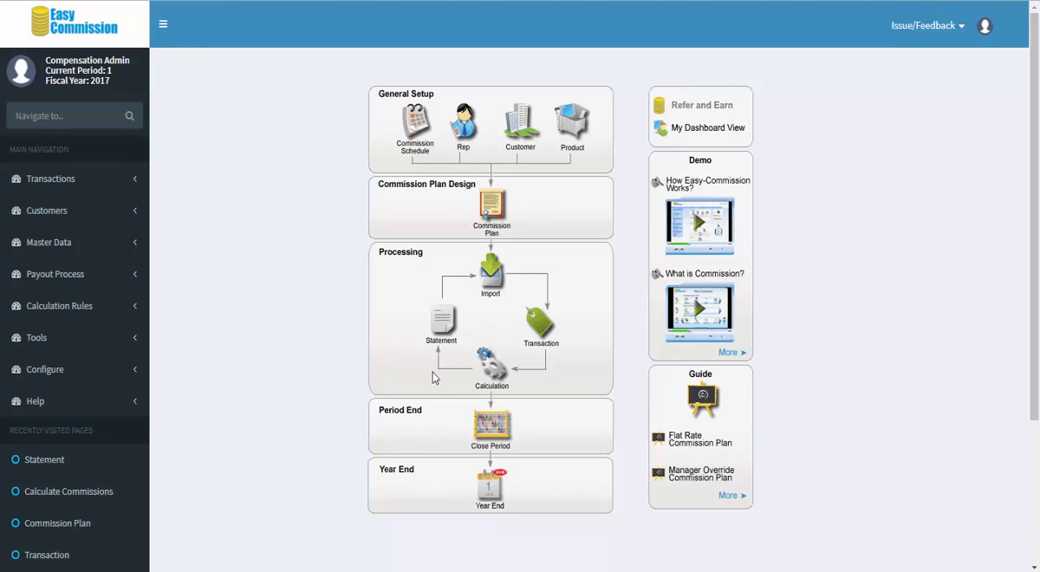
mouse_move(485, 429)
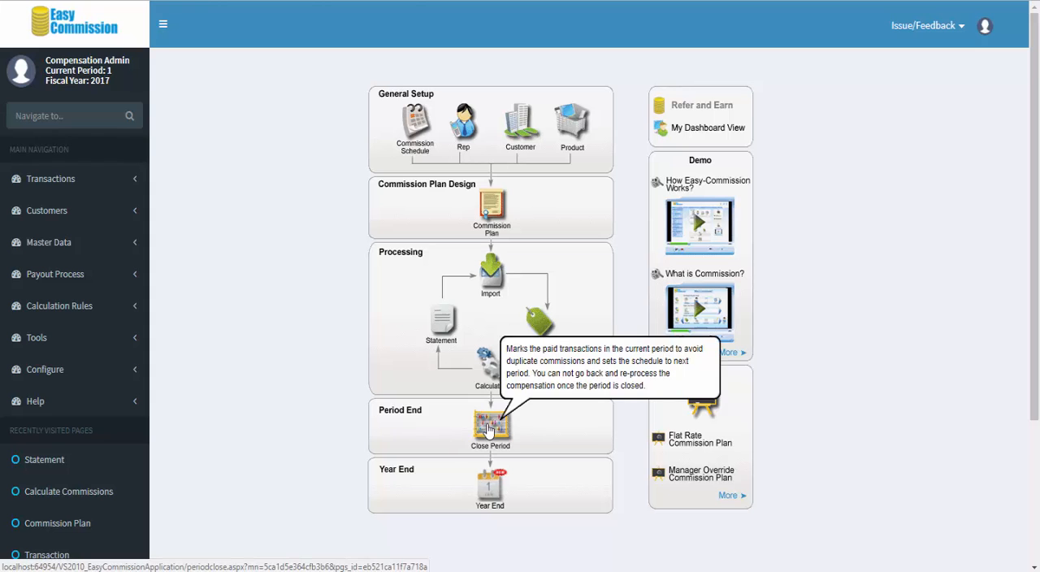
mouse_move(413, 153)
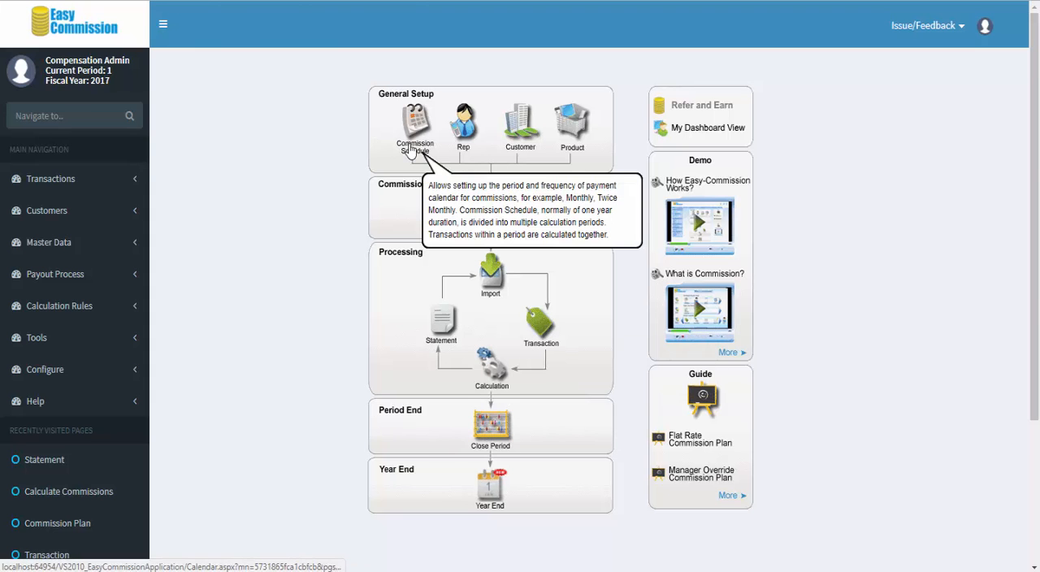